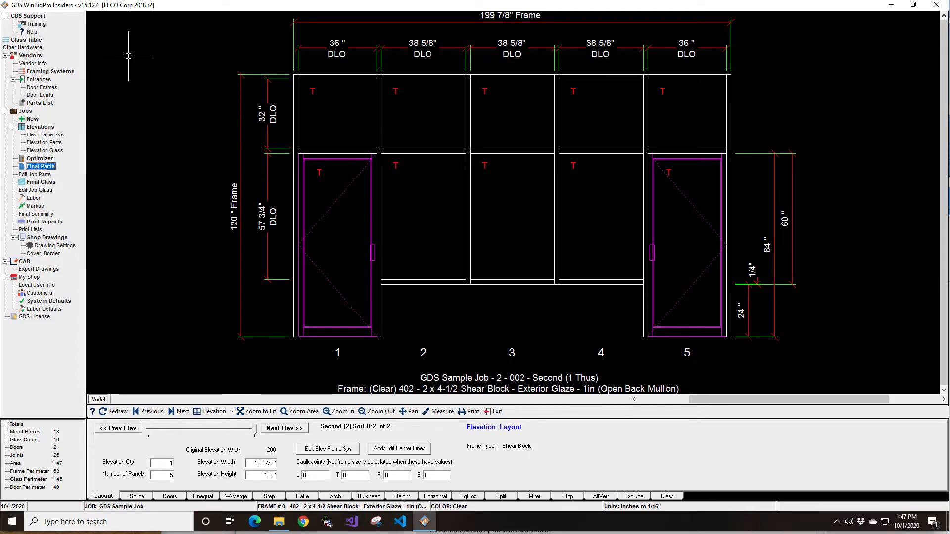
Open the vendor's master parts list and look through its part numbers, descriptions, package quantities and finish prices
click(39, 104)
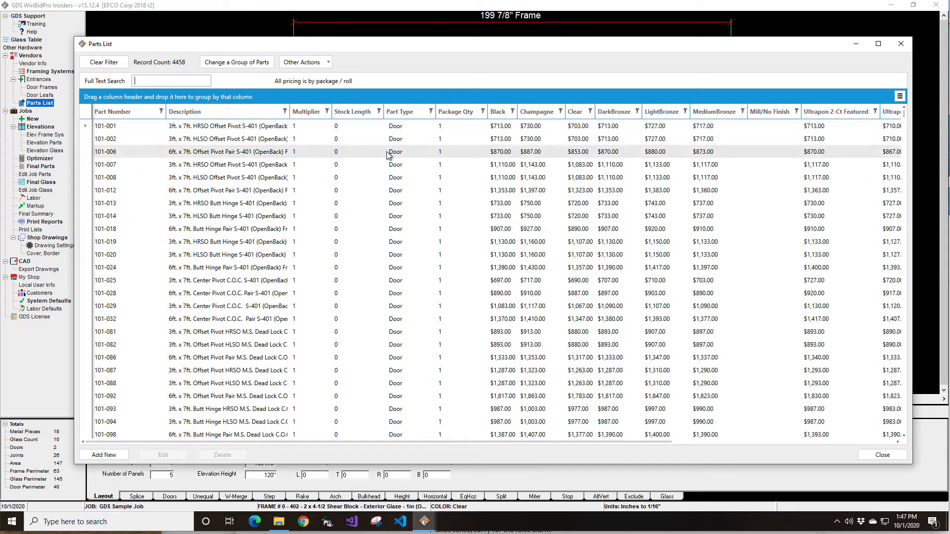
scroll(386, 219, down, 3)
scroll(386, 219, up, 3)
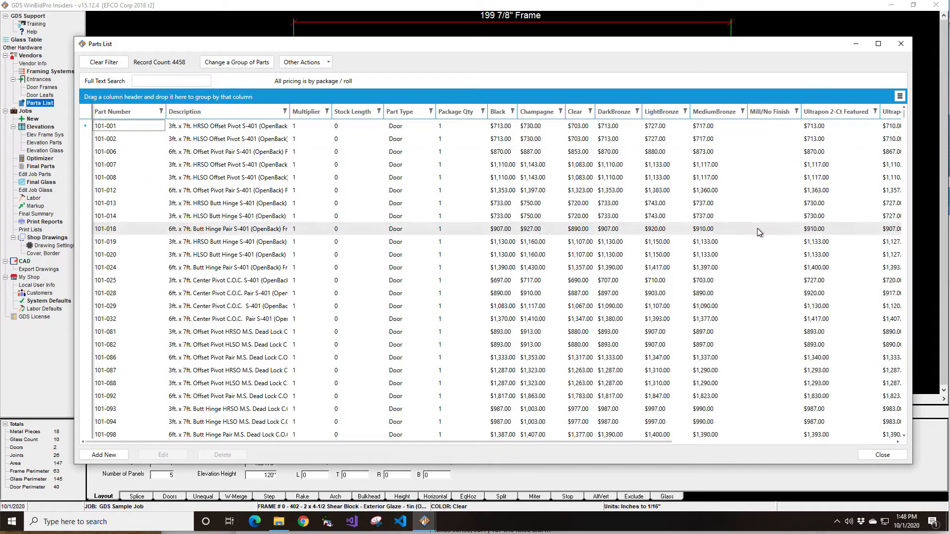
scroll(760, 315, down, 4)
scroll(760, 318, down, 5)
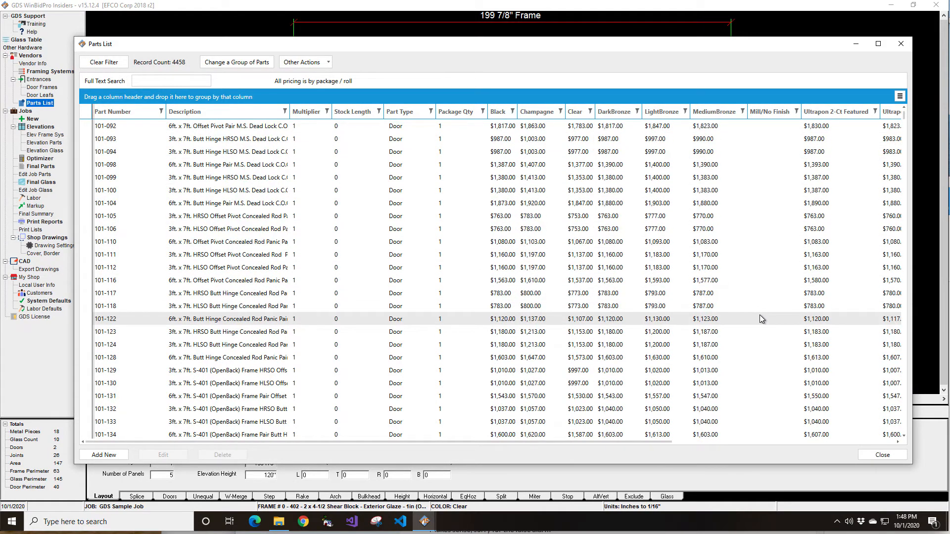
scroll(757, 318, up, 9)
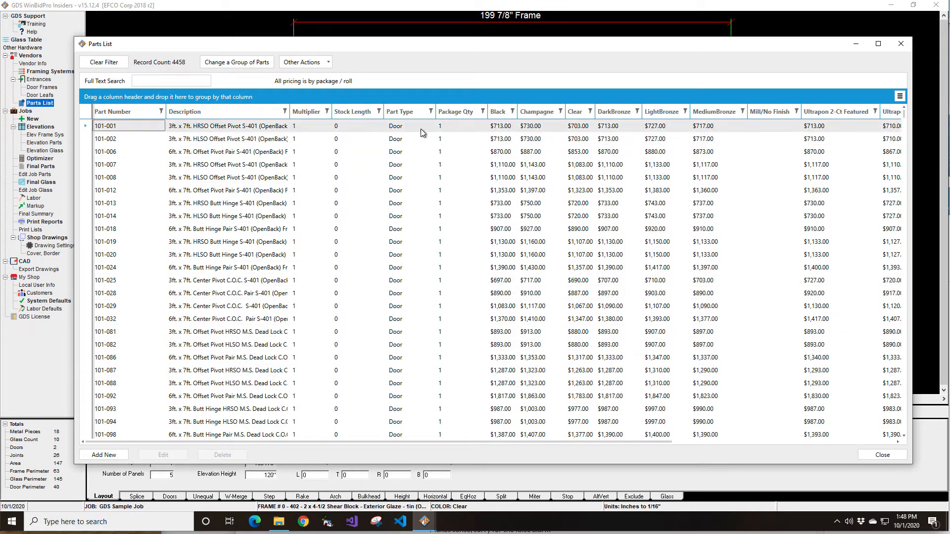
Filter the parts list to the Clip part type, look through the matching parts, and close the list
click(430, 113)
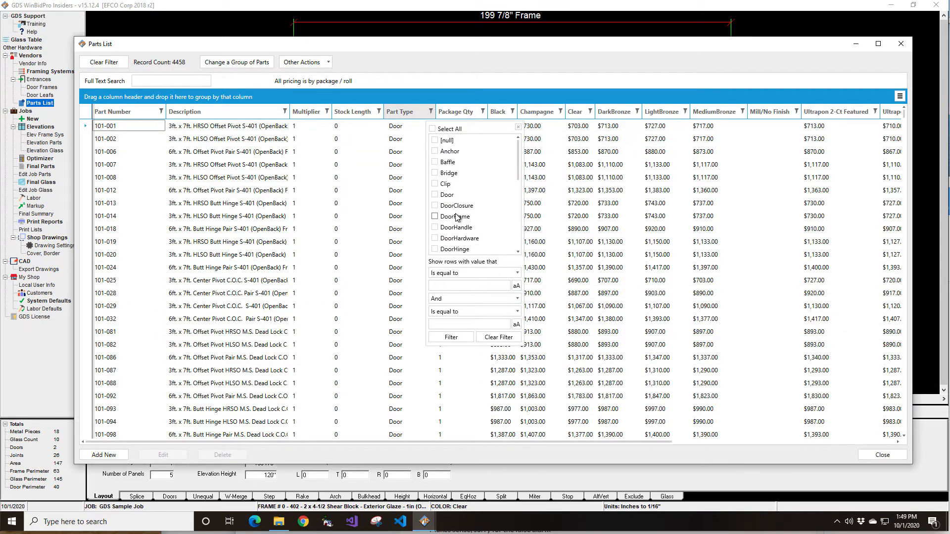
click(435, 184)
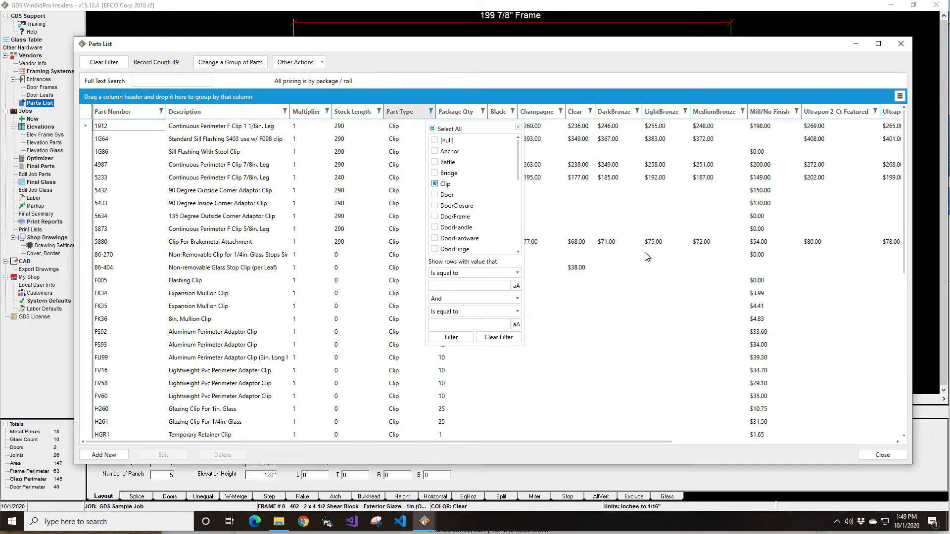
scroll(625, 292, down, 2)
scroll(663, 283, up, 2)
click(517, 127)
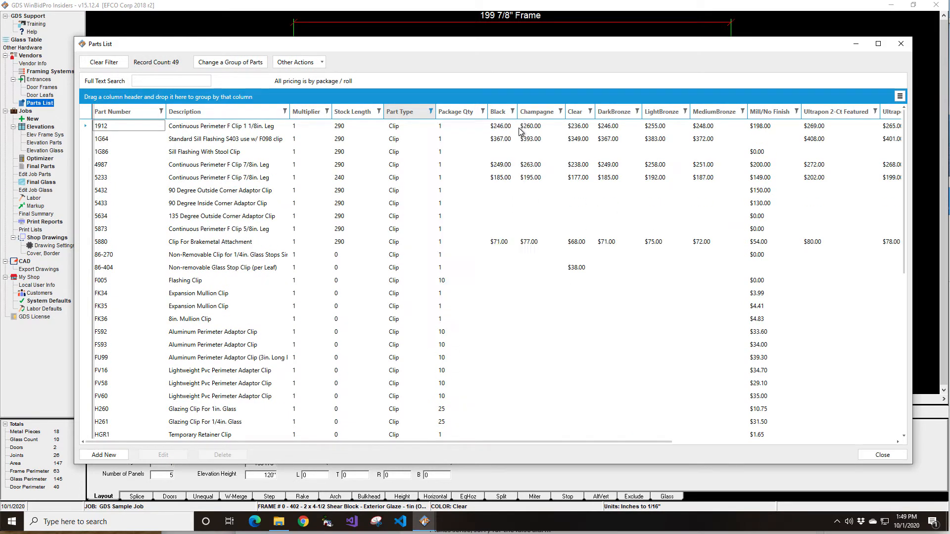
scroll(643, 345, down, 6)
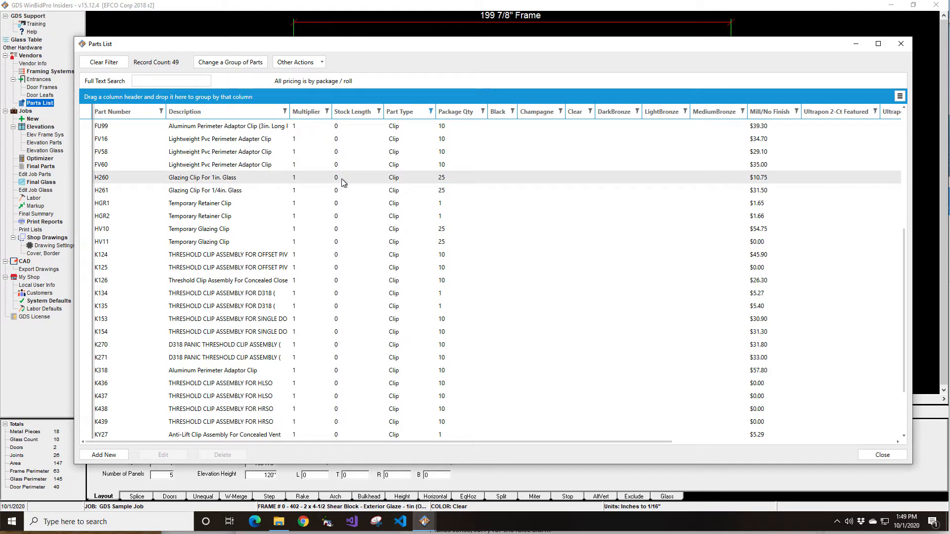
scroll(538, 262, up, 3)
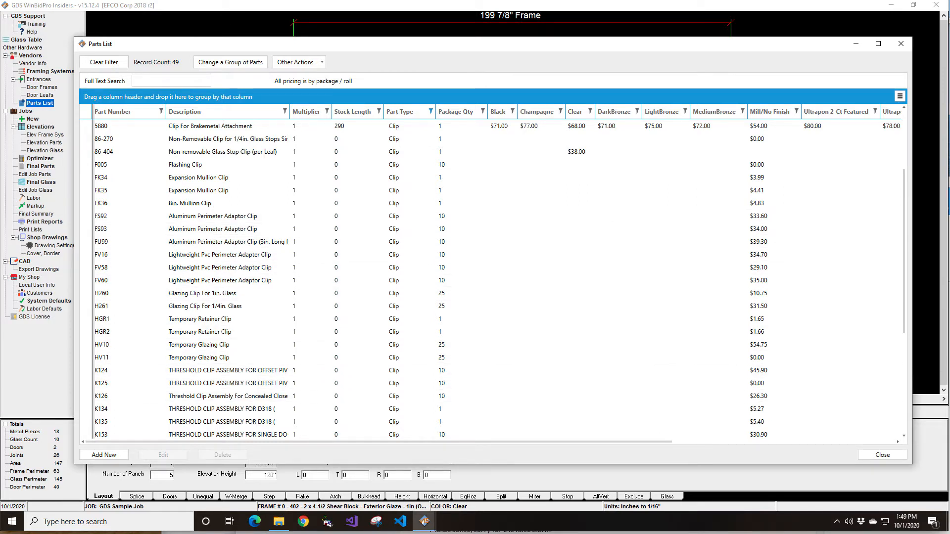
click(881, 455)
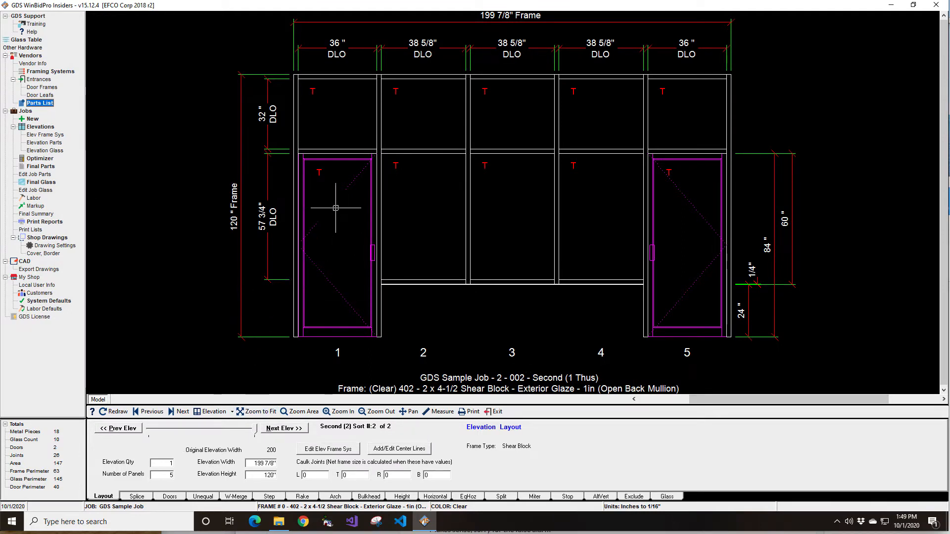
Examine the stock length materials and the clips and screws assigned in the Sample Job Elevation's frame system, leaving it without saving
click(132, 431)
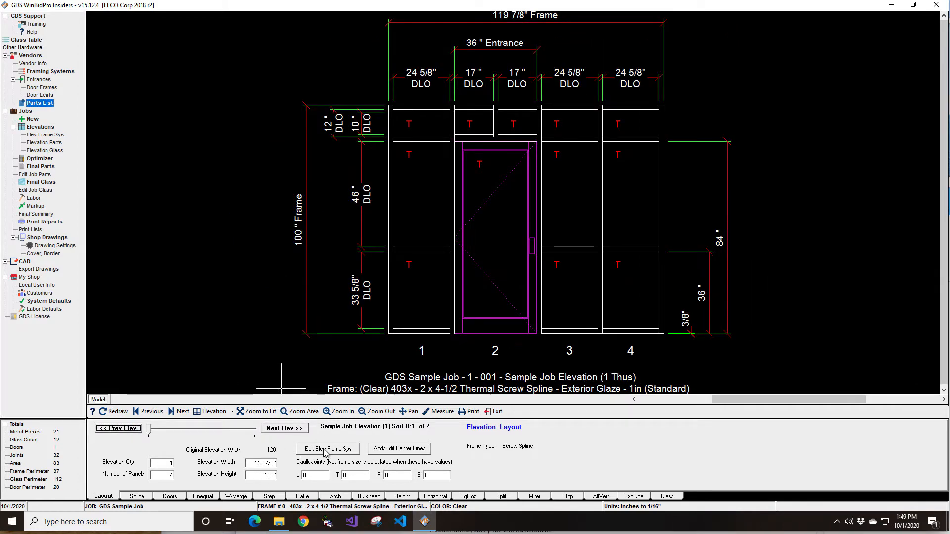
click(327, 450)
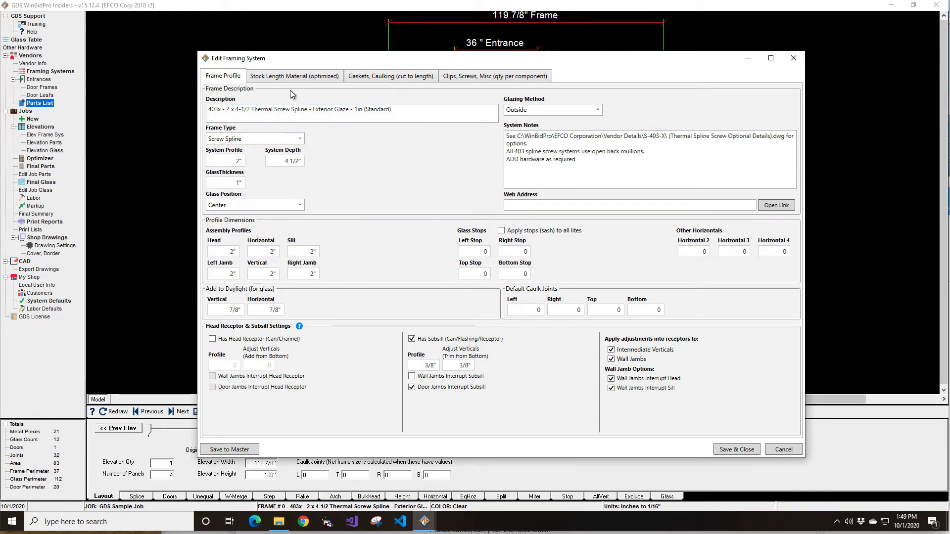
click(281, 74)
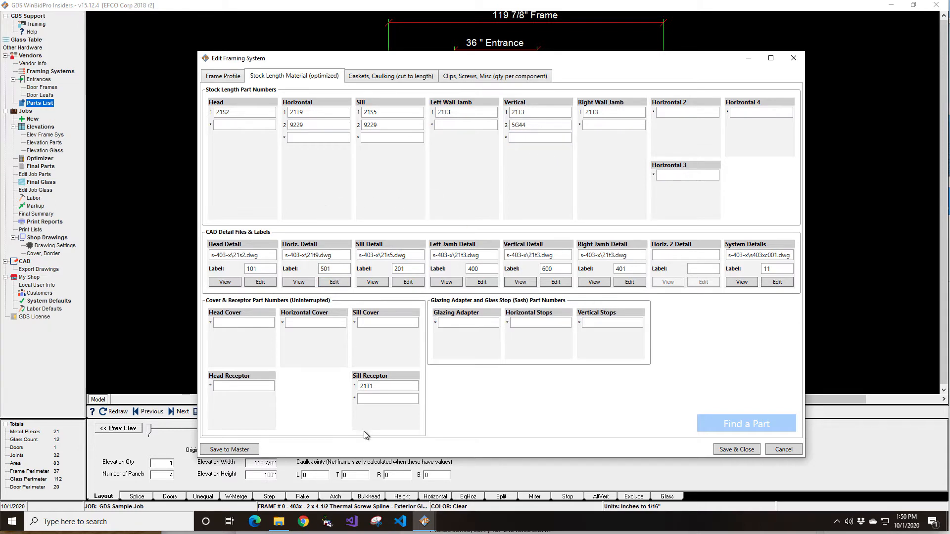
click(468, 79)
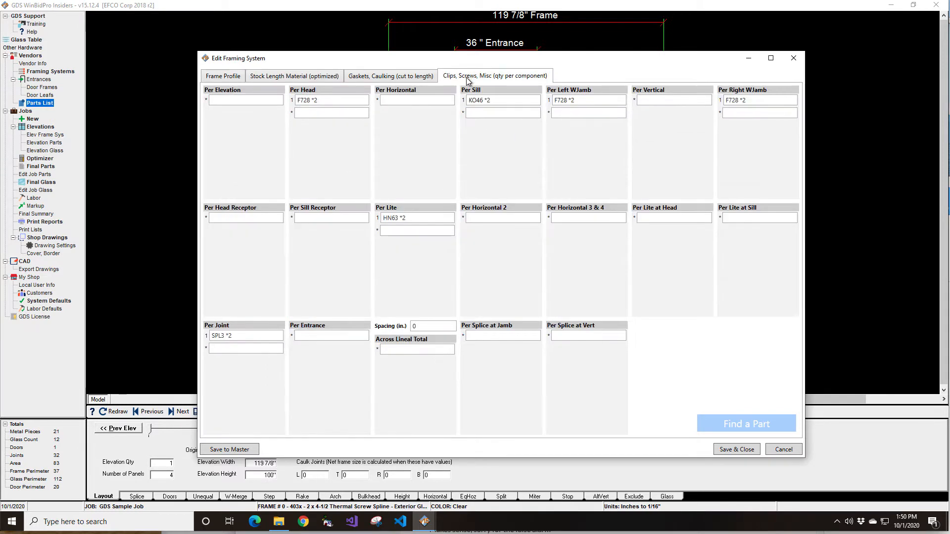
click(319, 100)
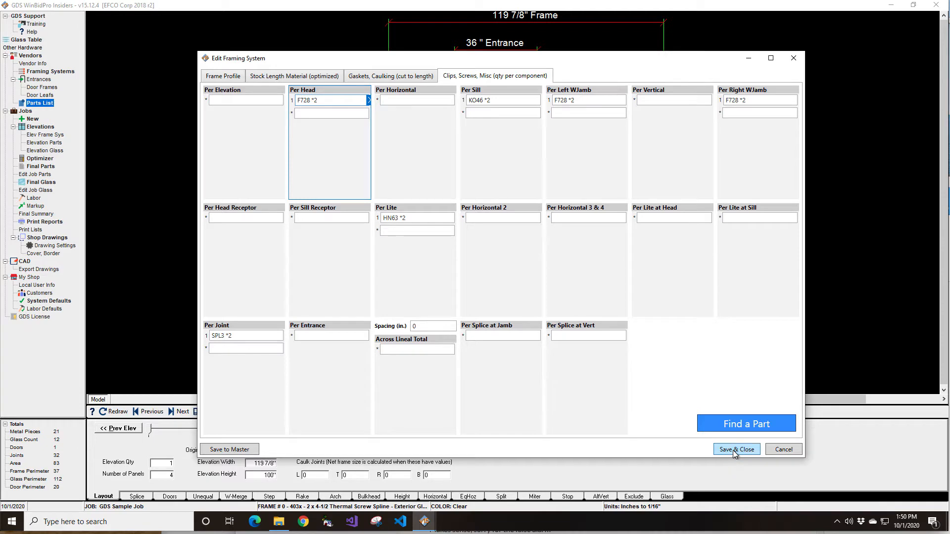
click(783, 450)
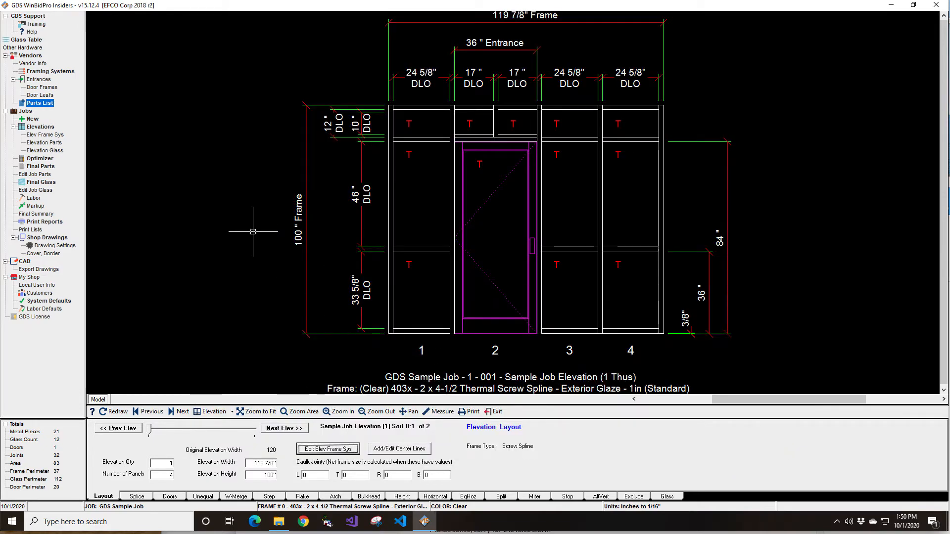
Add part 4592, 1/2in. Glazing Stop, in Clear finish with quantity 1 as a line item in the final parts report
click(46, 169)
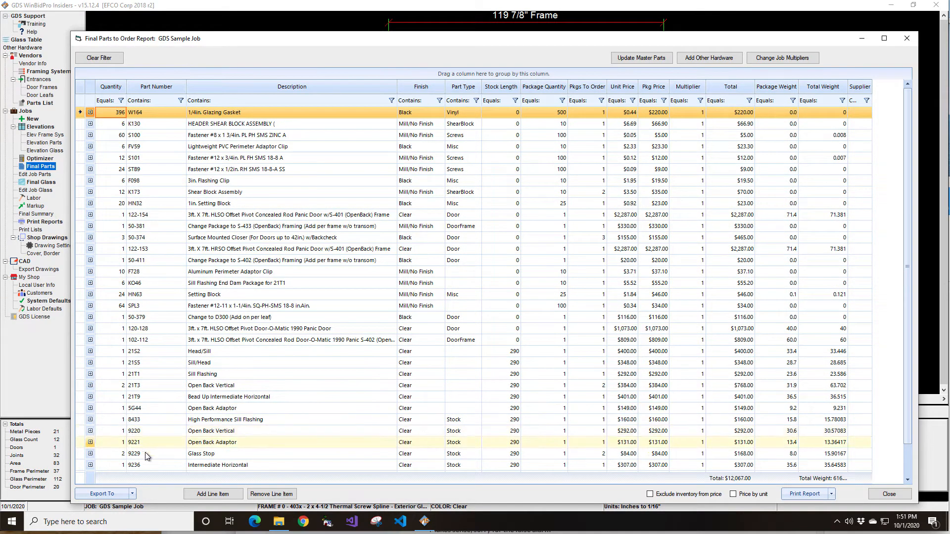
click(202, 494)
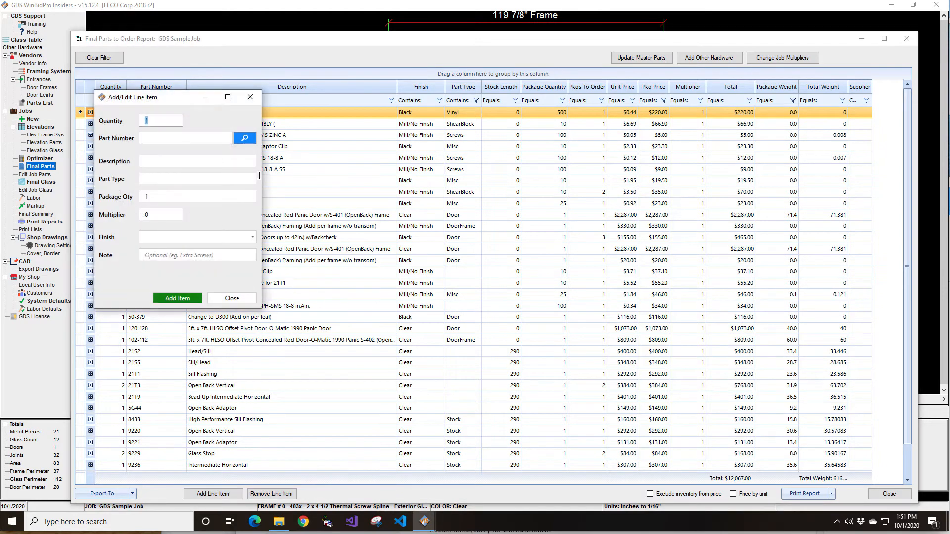
click(242, 141)
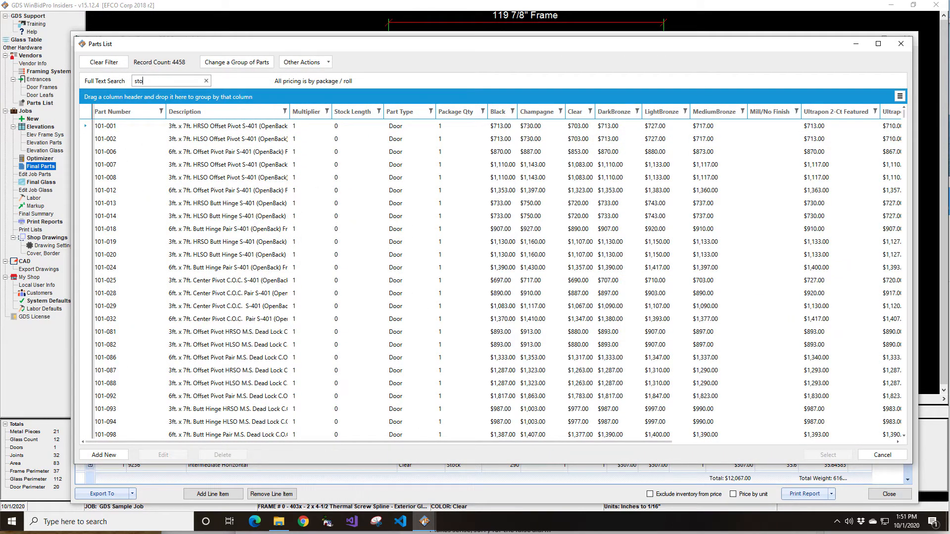
text(p)
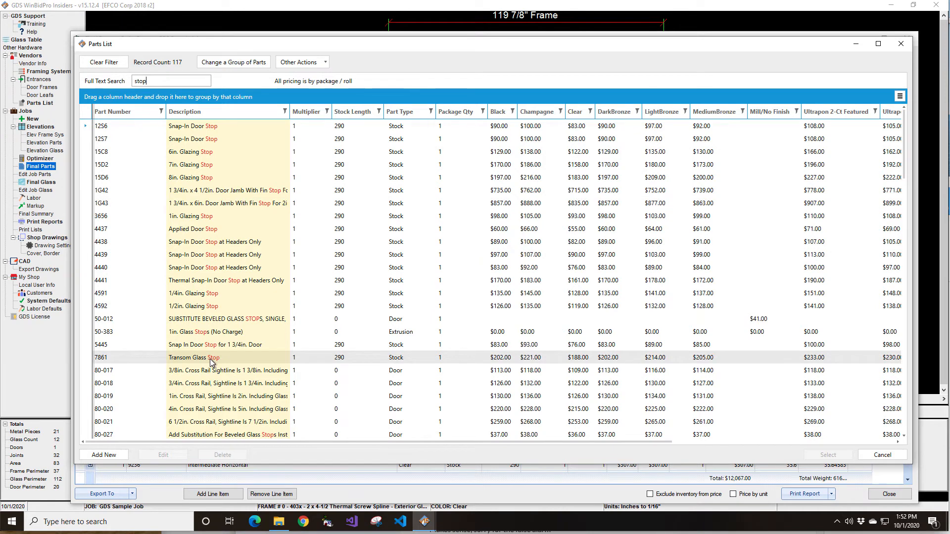
click(209, 307)
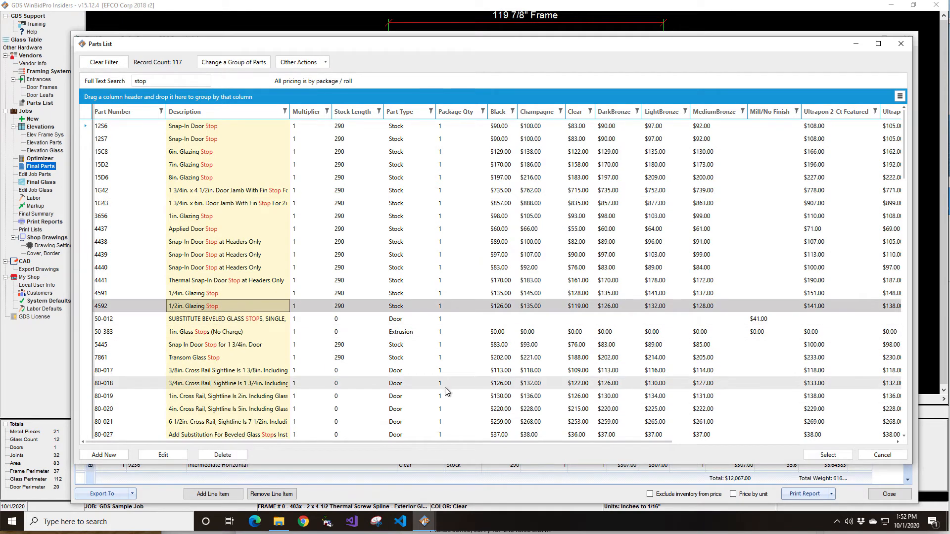
click(824, 456)
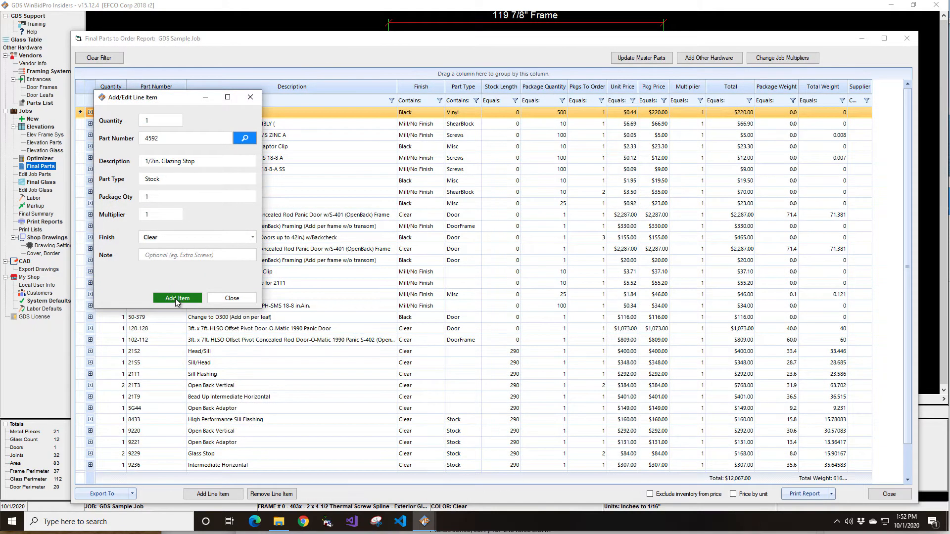
click(177, 299)
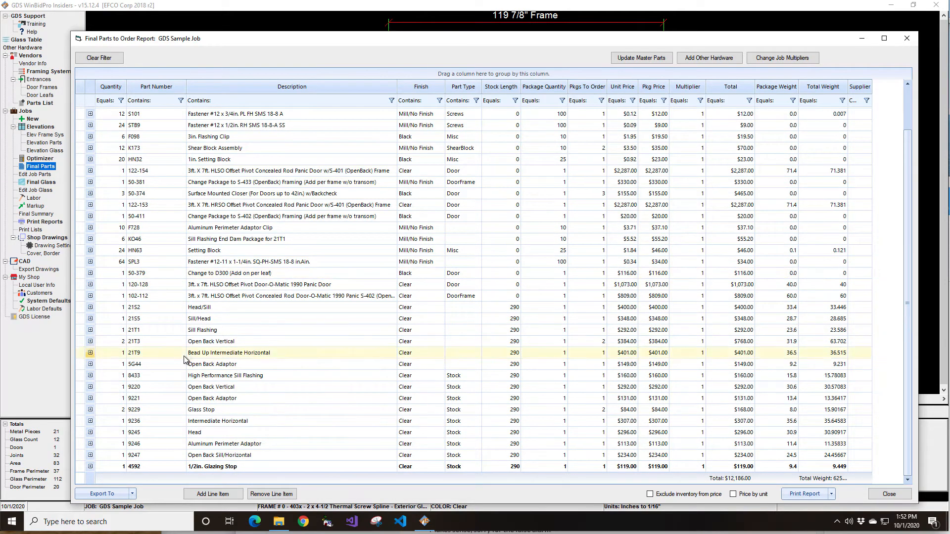
Set the quantity of the KO46 Sill Flashing End Dam Package to 10
click(123, 242)
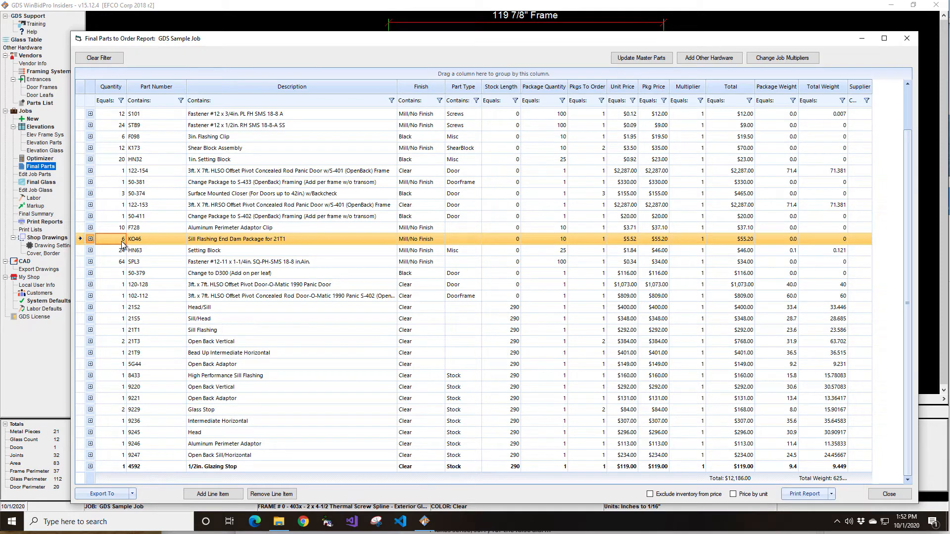
click(118, 240)
key(Tab)
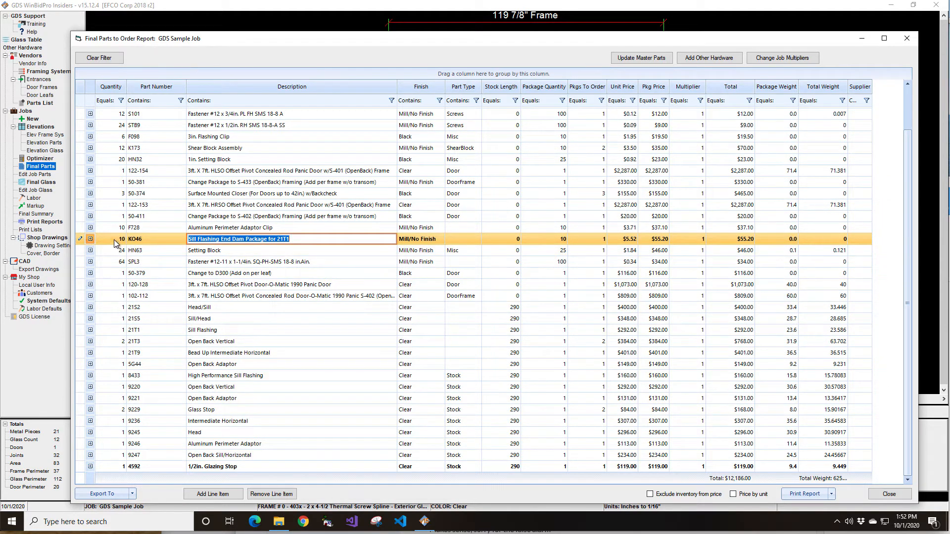
Expand the KO46 line to examine how its quantity splits between system and manual adjustment, and collapse it again
click(91, 238)
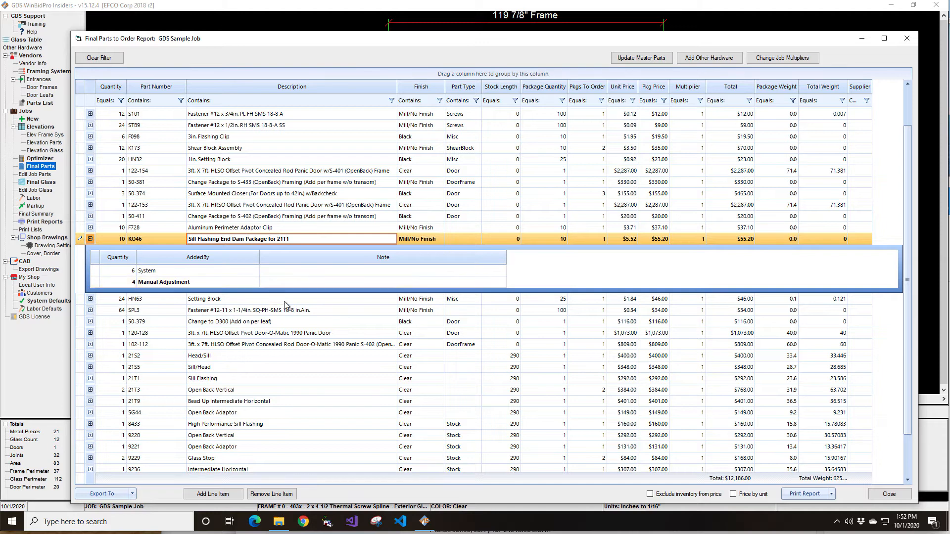
click(311, 315)
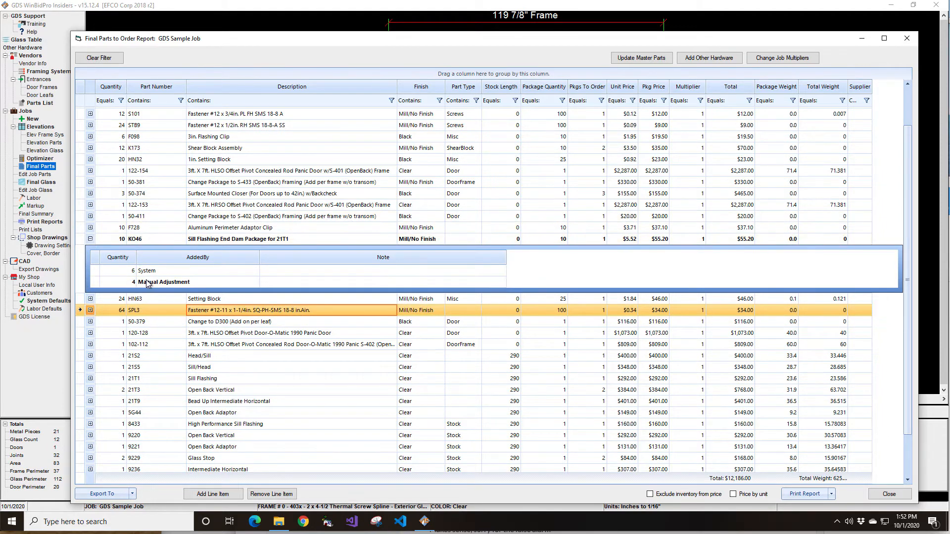
click(186, 283)
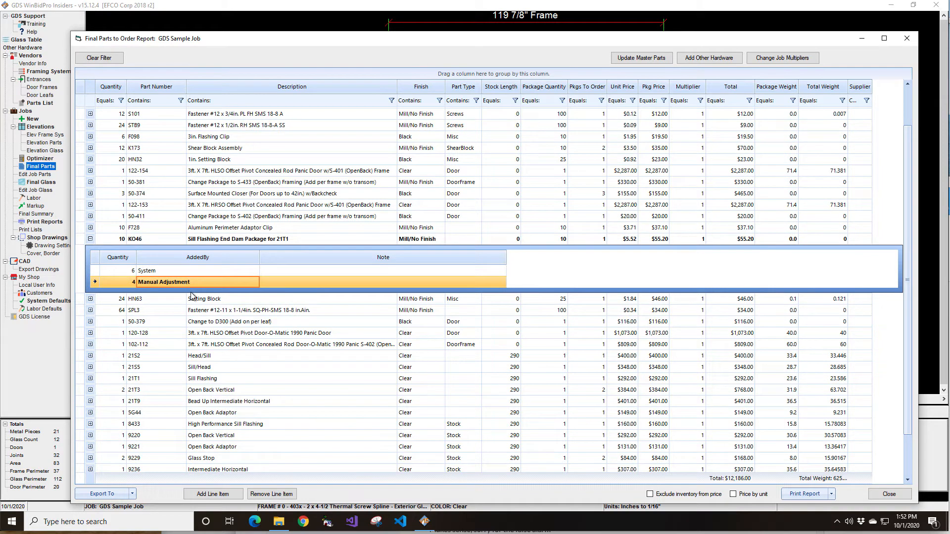
click(90, 239)
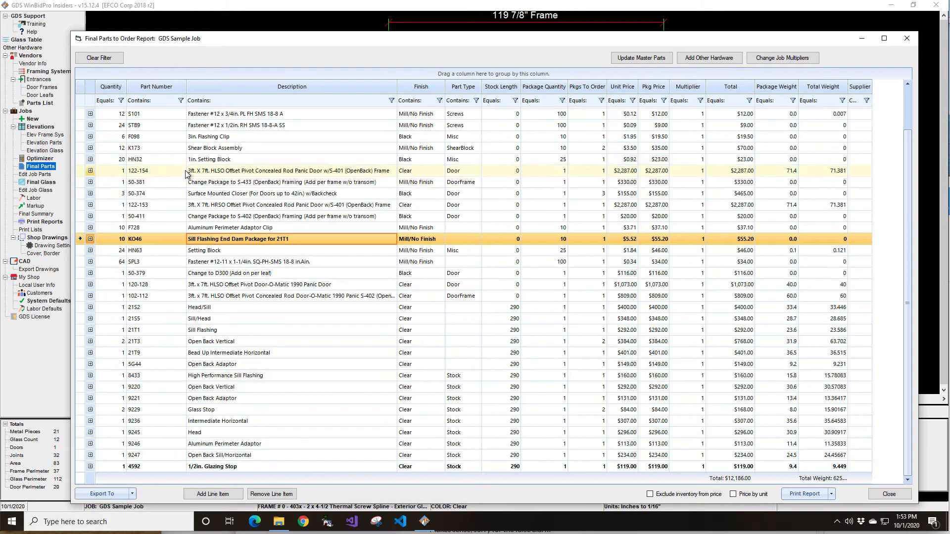
Remove the K173 Shear Block Assembly line item from the final parts report and review the updated list
click(214, 149)
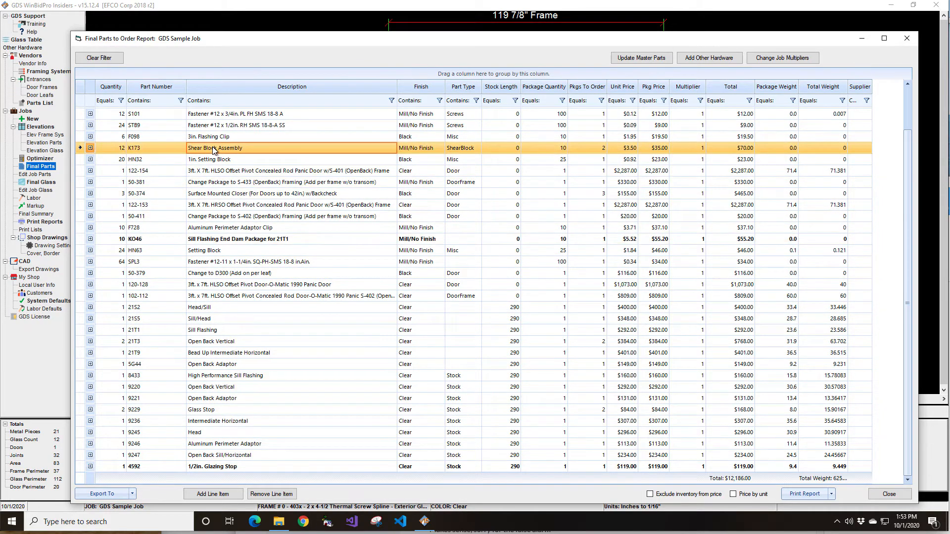
click(264, 494)
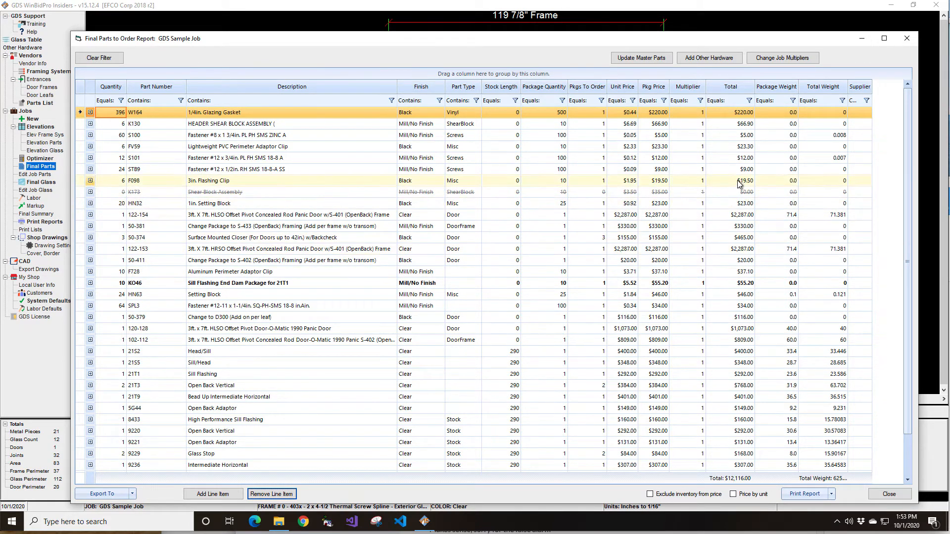
scroll(559, 215, down, 2)
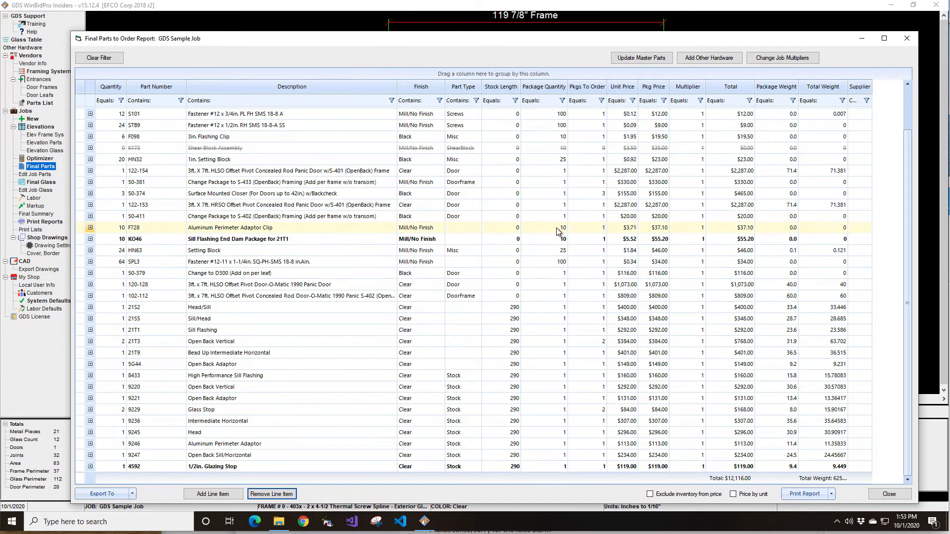
scroll(557, 234, up, 2)
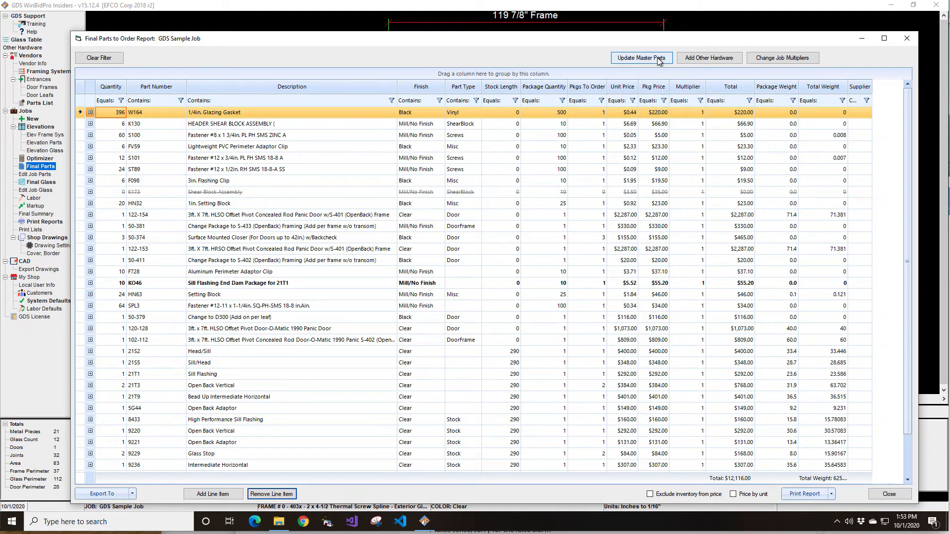
Add the Access Hardware part ACS0021, ACS 1104 5.0X4.0 US 3 BB1279, from the hardware list to the final parts report
click(714, 61)
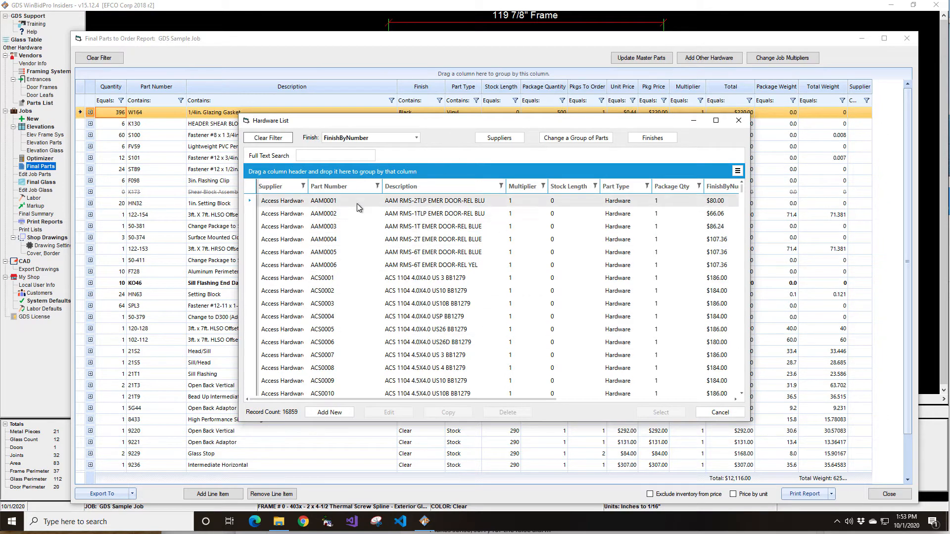
click(331, 156)
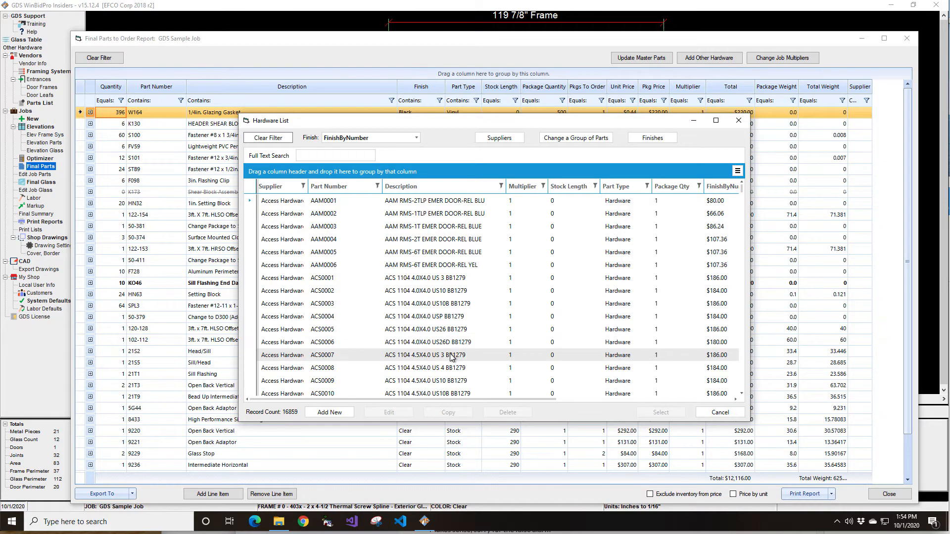
scroll(351, 295, down, 5)
click(385, 346)
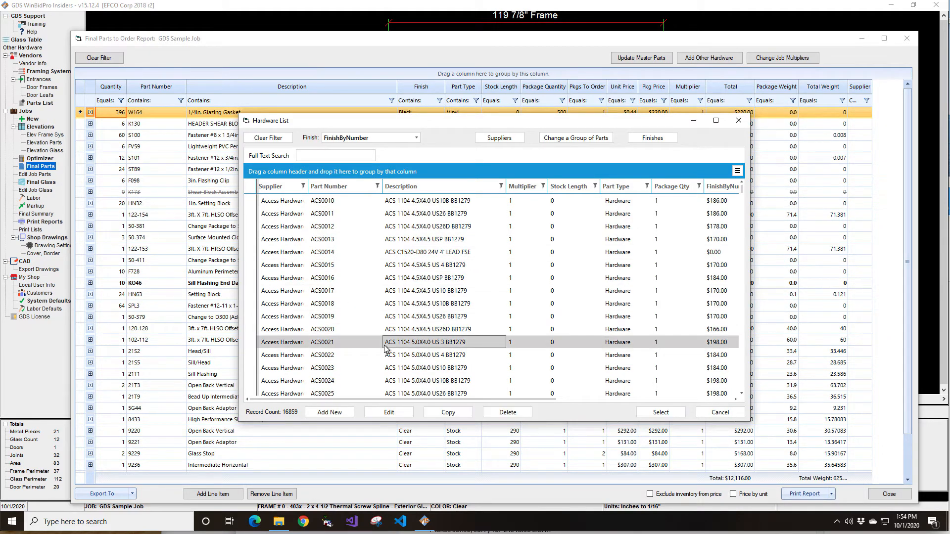
click(663, 417)
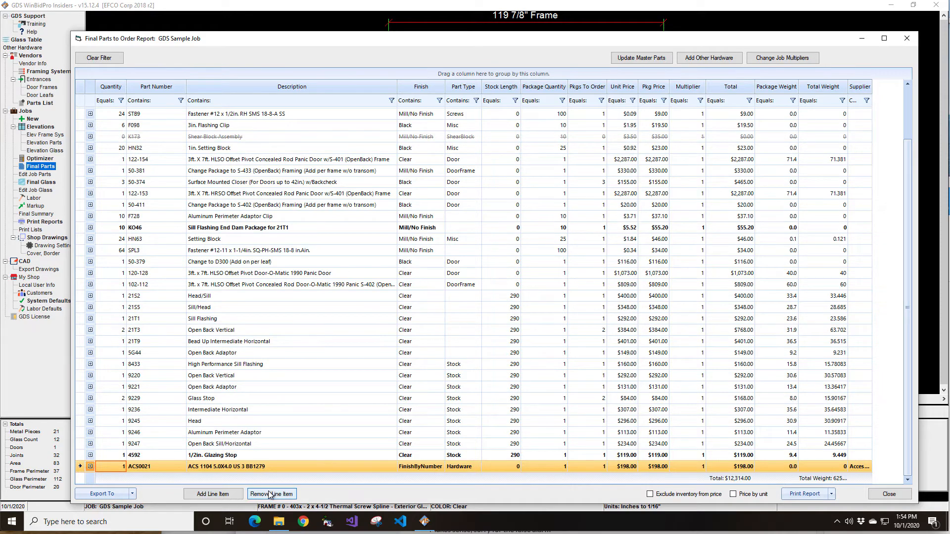
Open the other hardware list again, examine its price and category code columns, and cancel without selecting a part
click(708, 57)
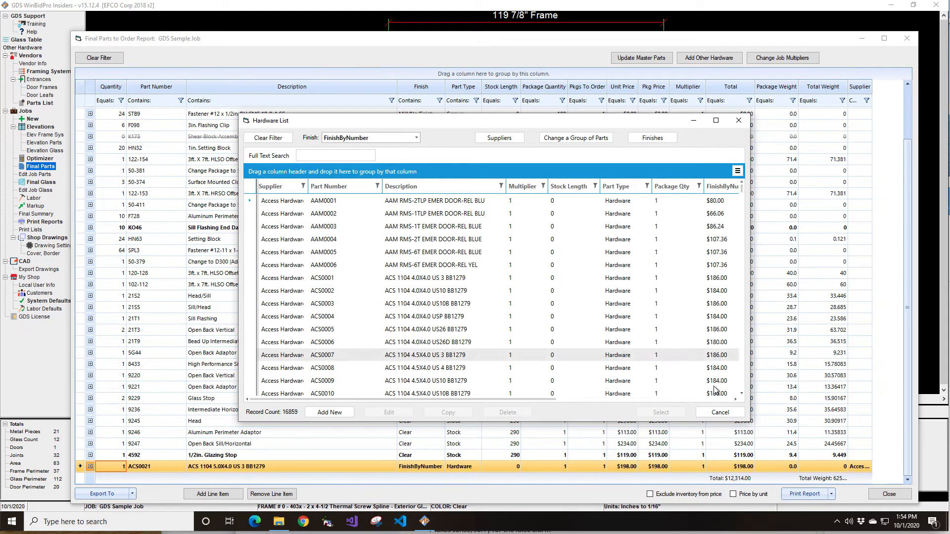
click(735, 401)
click(735, 401)
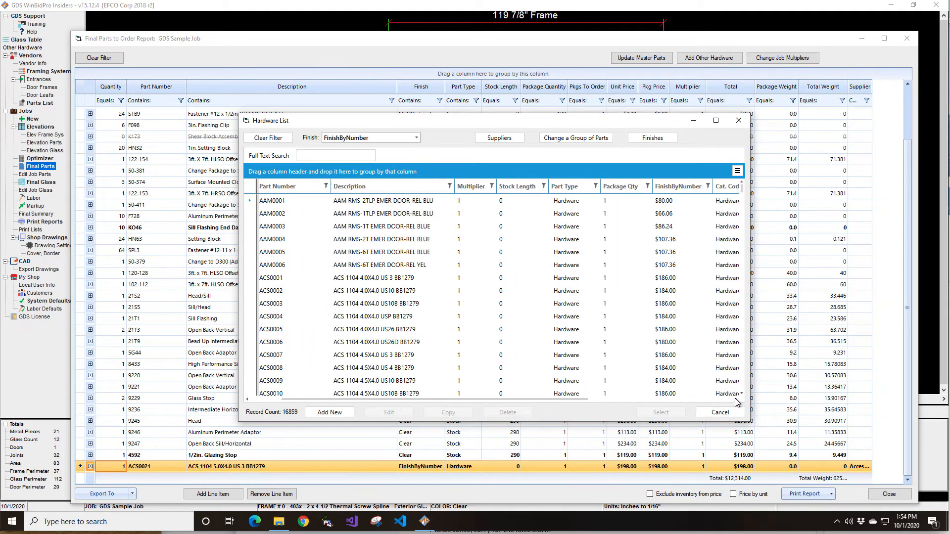
click(735, 401)
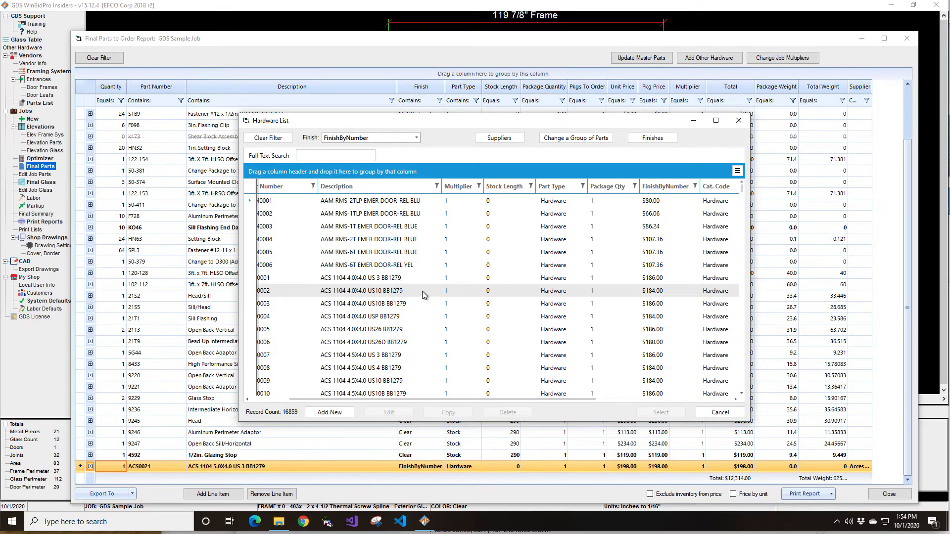
click(718, 412)
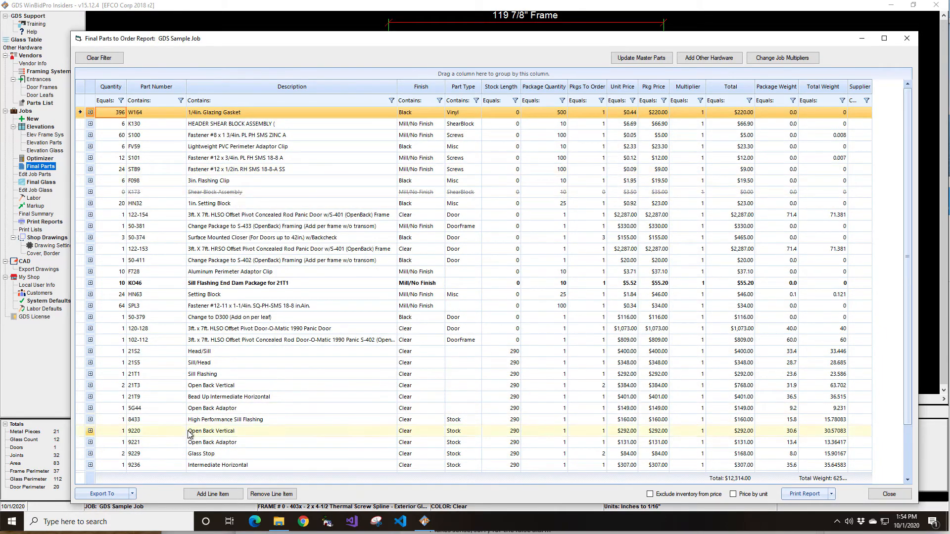
Review the end of the final parts report, close it, and open the job's own parts list for editing
scroll(211, 418, down, 3)
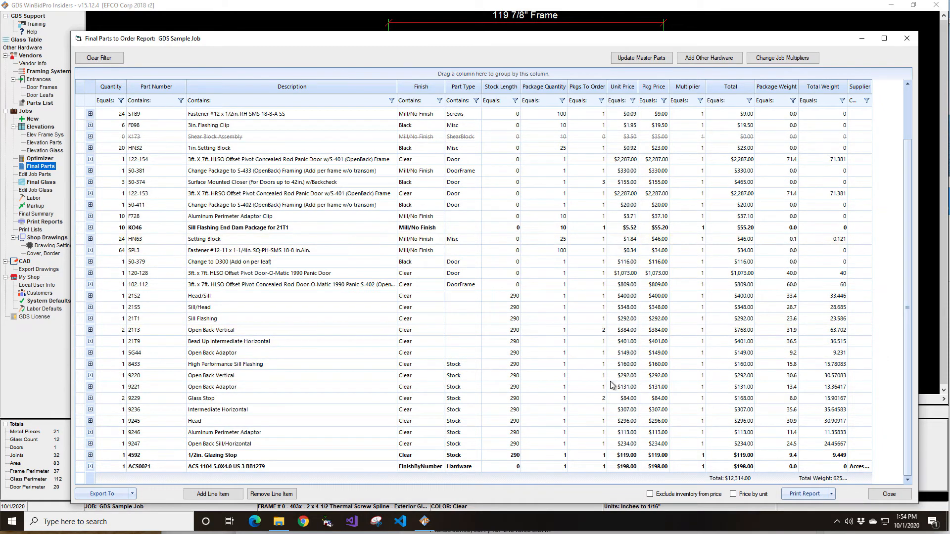
click(885, 496)
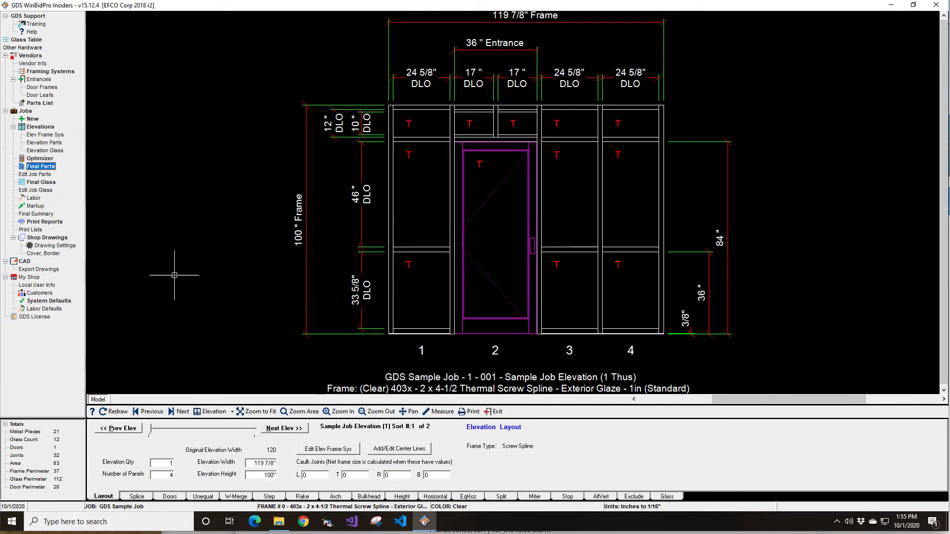
click(35, 174)
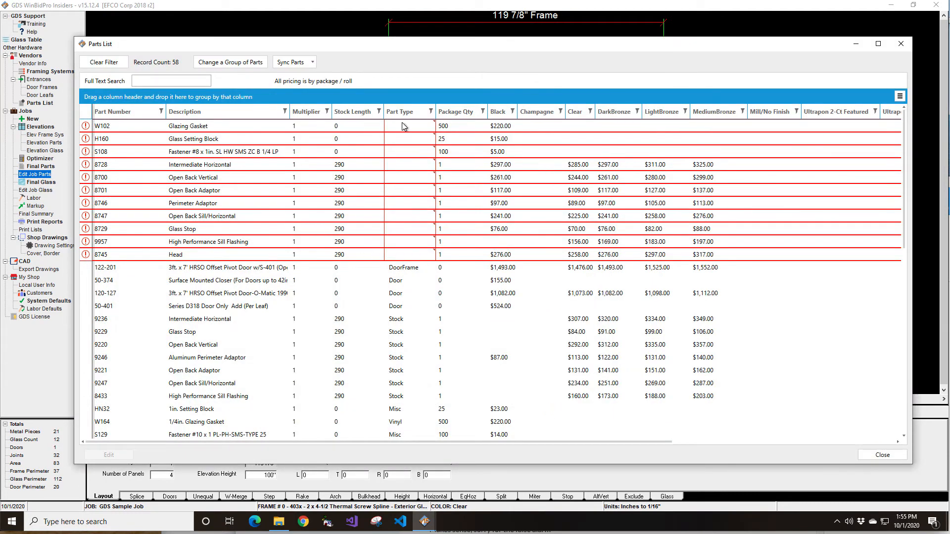
mouse_move(402, 126)
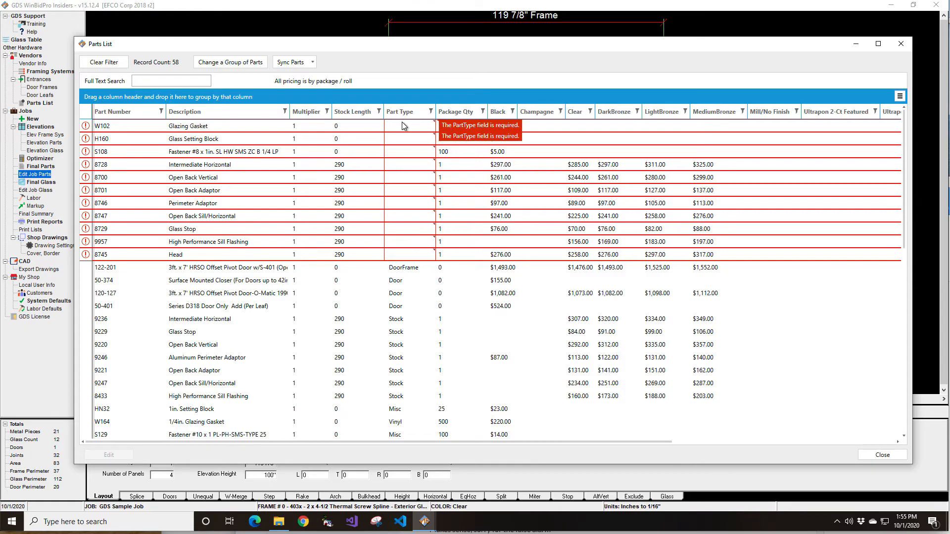
scroll(437, 208, down, 3)
scroll(437, 207, up, 3)
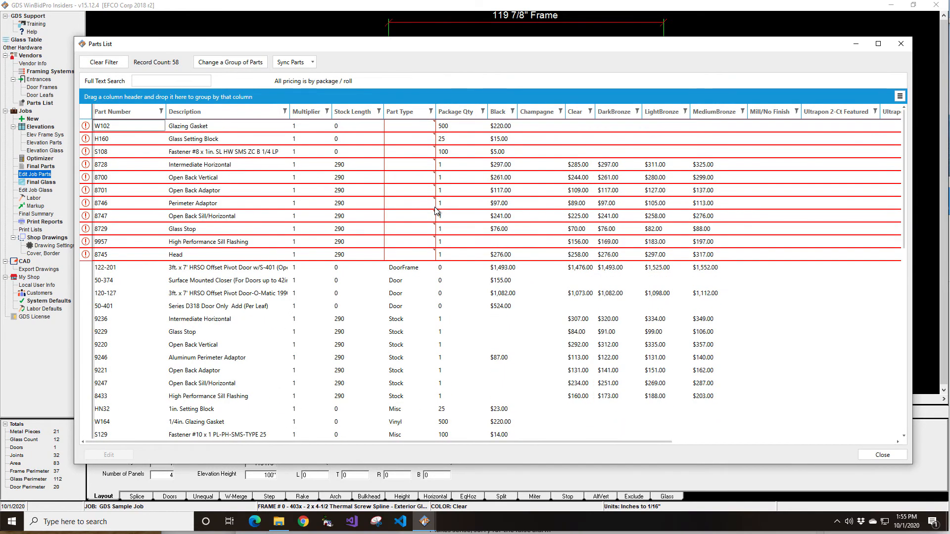
Set the part type of the W102 Glazing Gasket to Gasket and of the H160 Glass Setting Block to SettingBlock
click(420, 127)
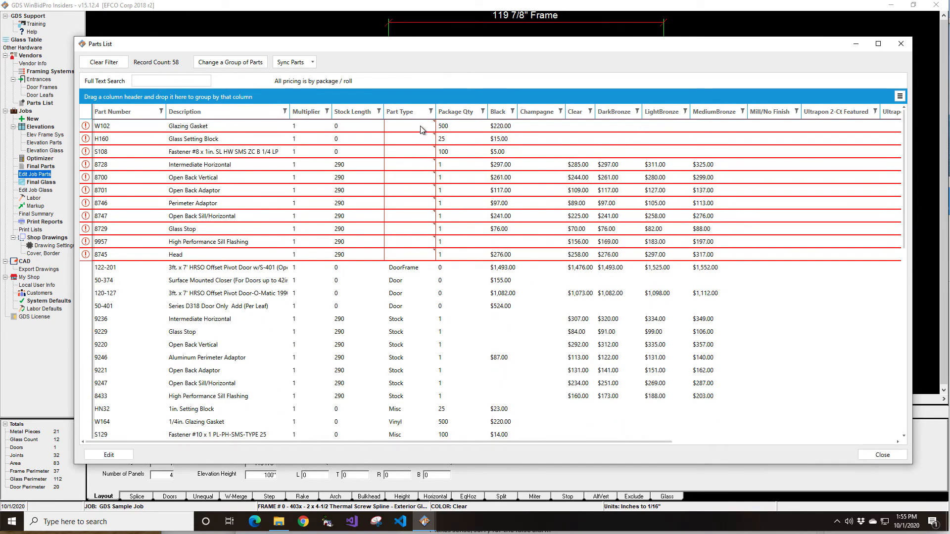
click(413, 129)
click(408, 141)
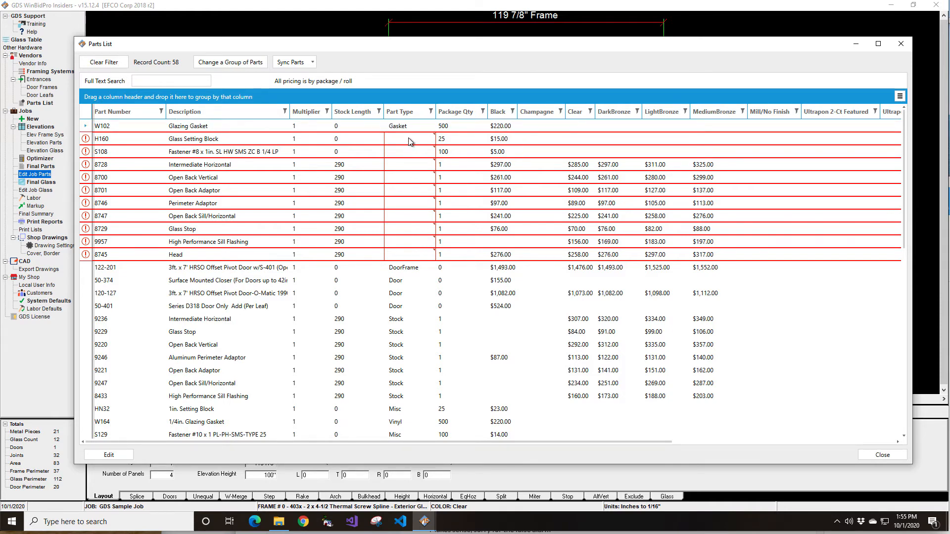
click(408, 142)
Set the part type of the S108 fastener to Screws
click(414, 154)
click(431, 155)
click(431, 151)
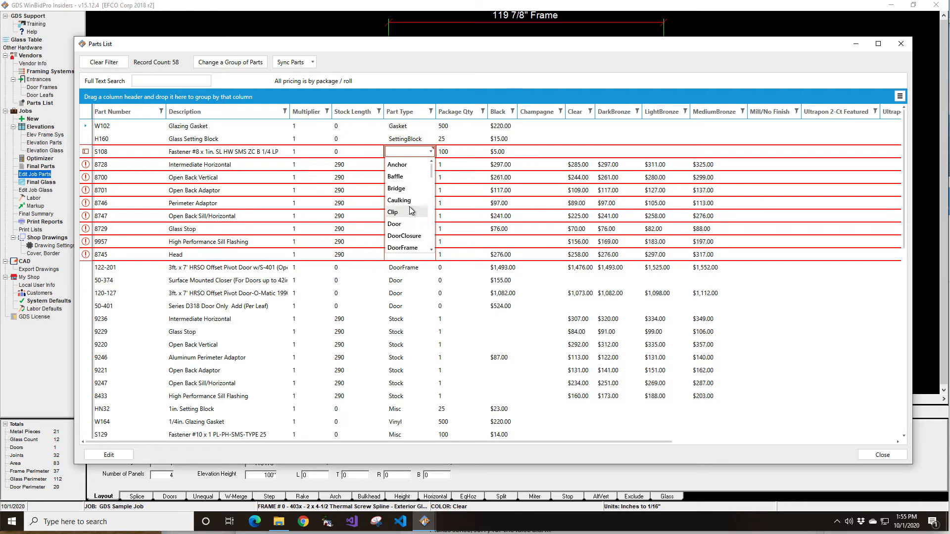
scroll(410, 215, down, 5)
scroll(410, 217, down, 3)
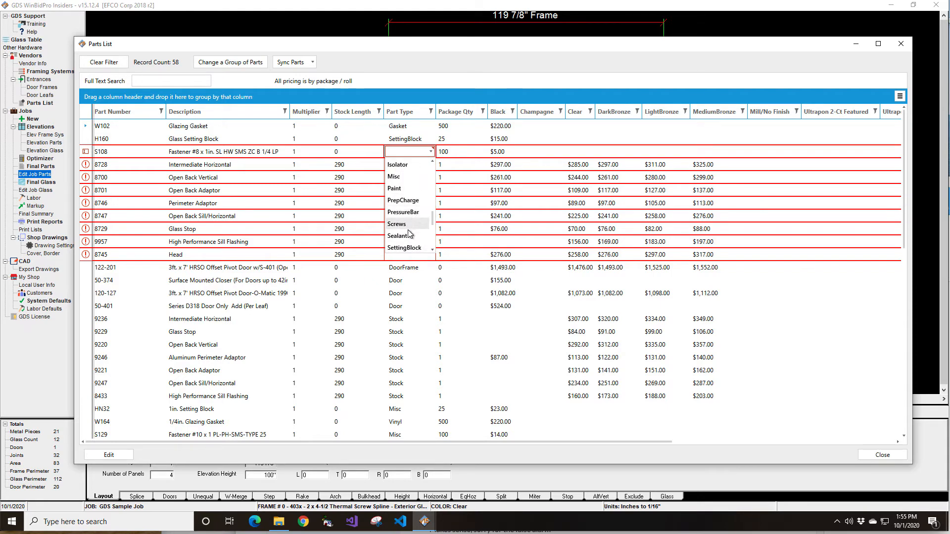
click(408, 226)
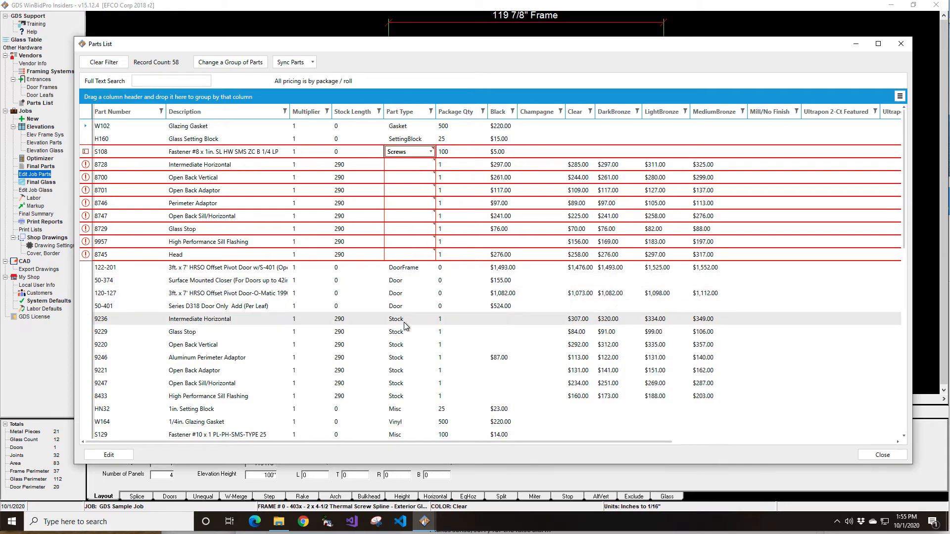
Filter the job's parts list by part type [null] to isolate the parts without a type
scroll(400, 334, down, 3)
scroll(400, 336, up, 3)
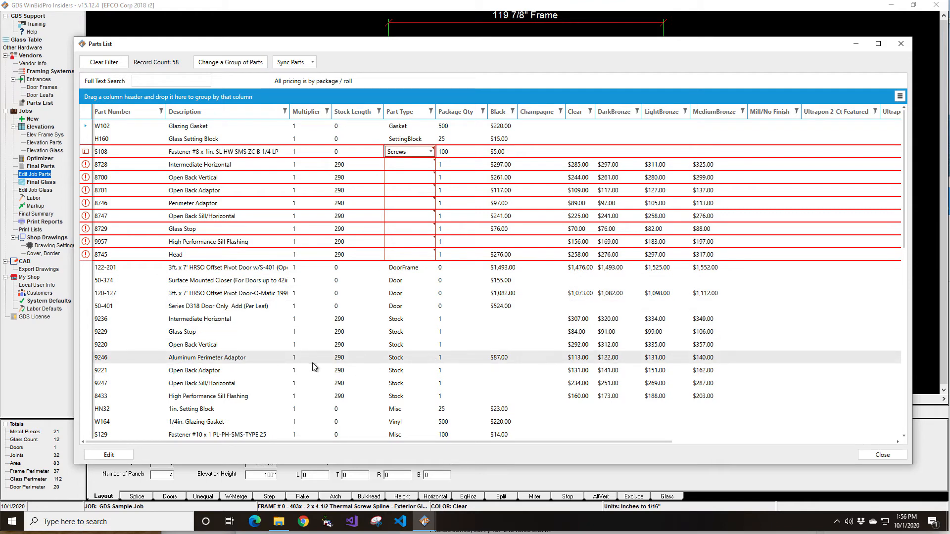
scroll(312, 366, down, 1)
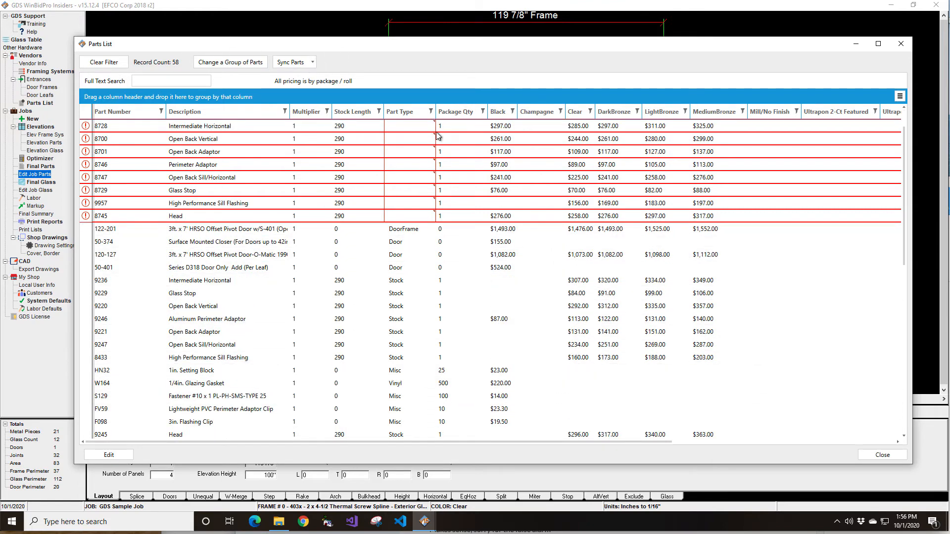
scroll(373, 294, up, 1)
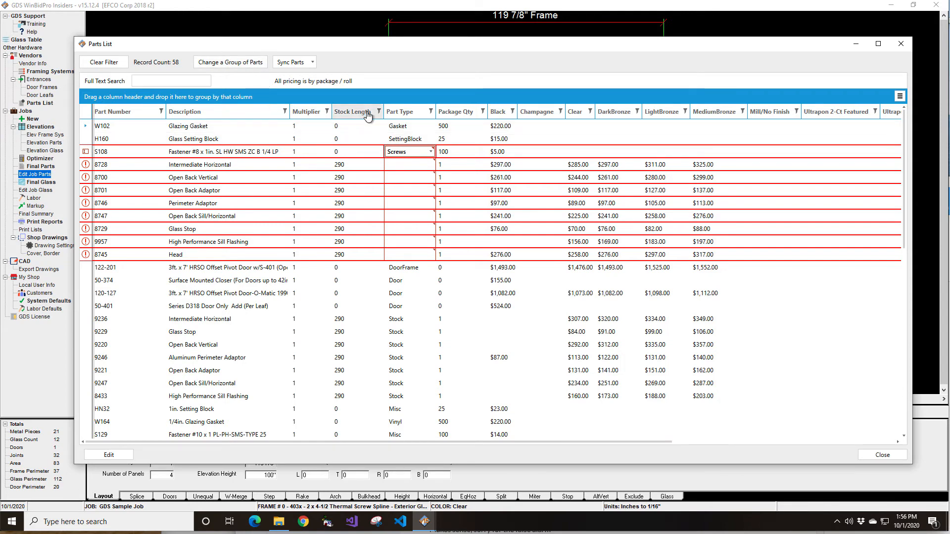
click(431, 113)
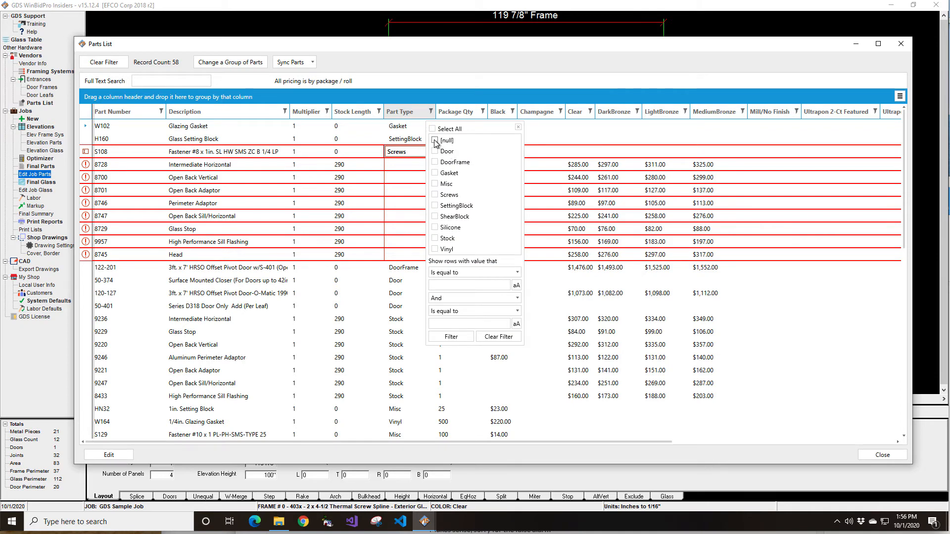
click(435, 141)
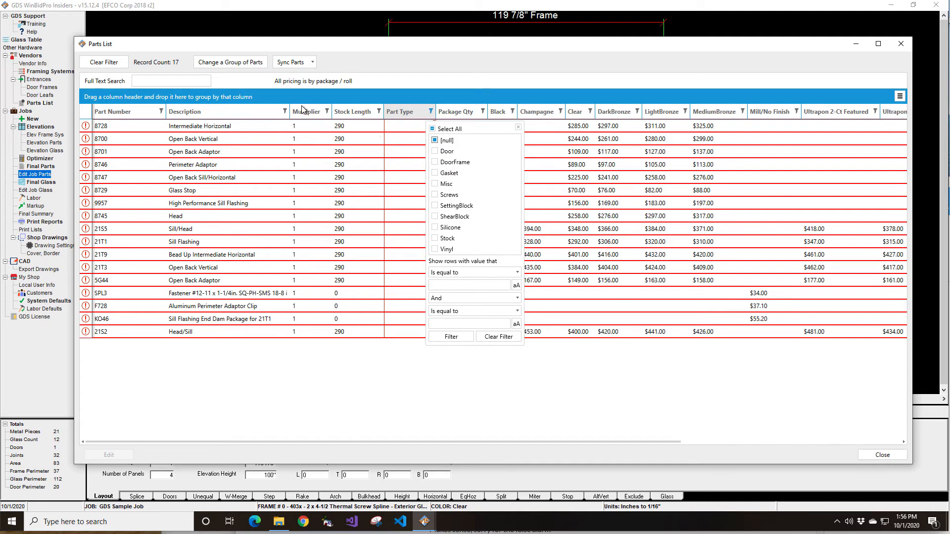
Bulk edit the filtered parts to the Misc part type, save, and clear the filter to review the full list
click(242, 63)
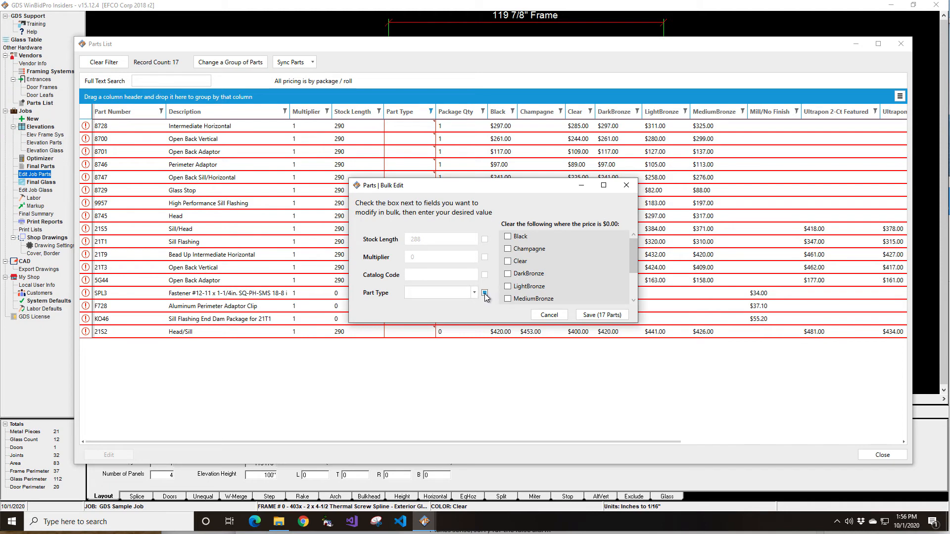
click(485, 294)
click(474, 293)
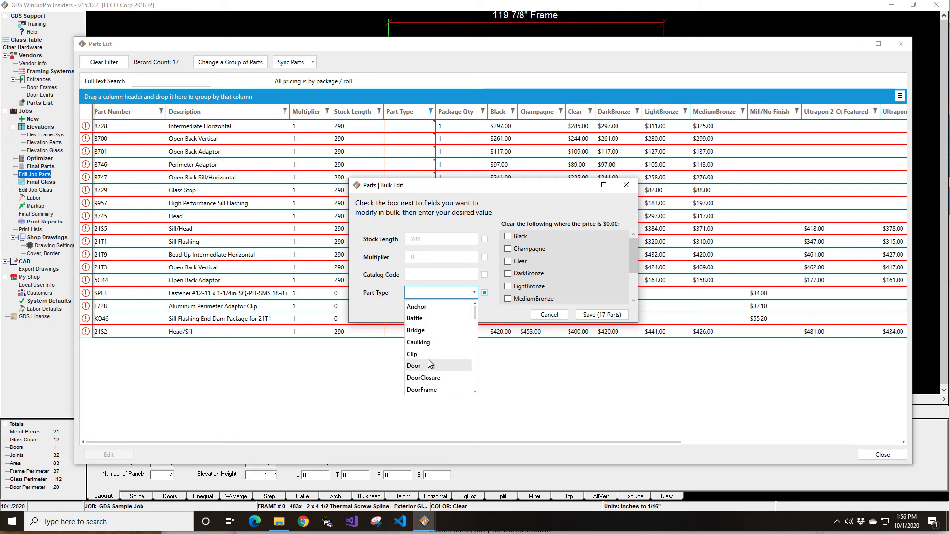
scroll(428, 366, down, 5)
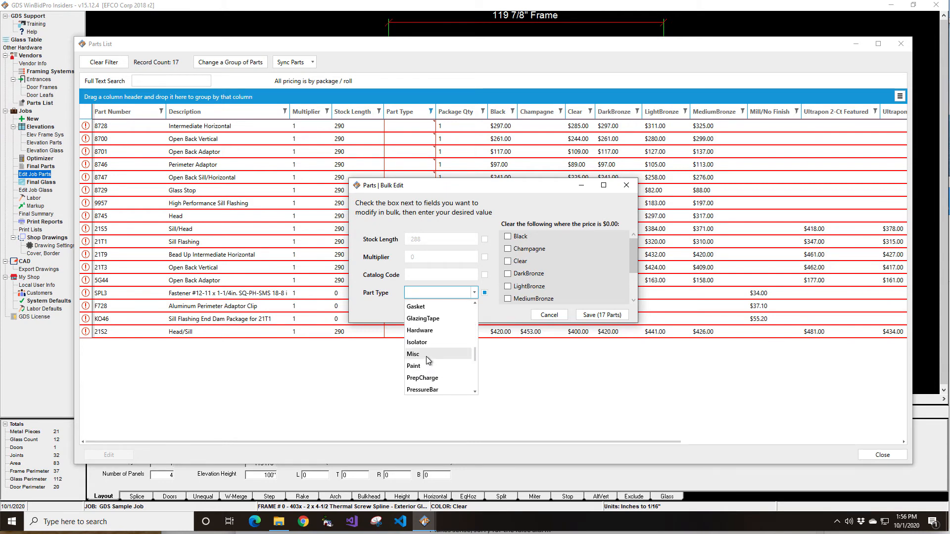
click(426, 354)
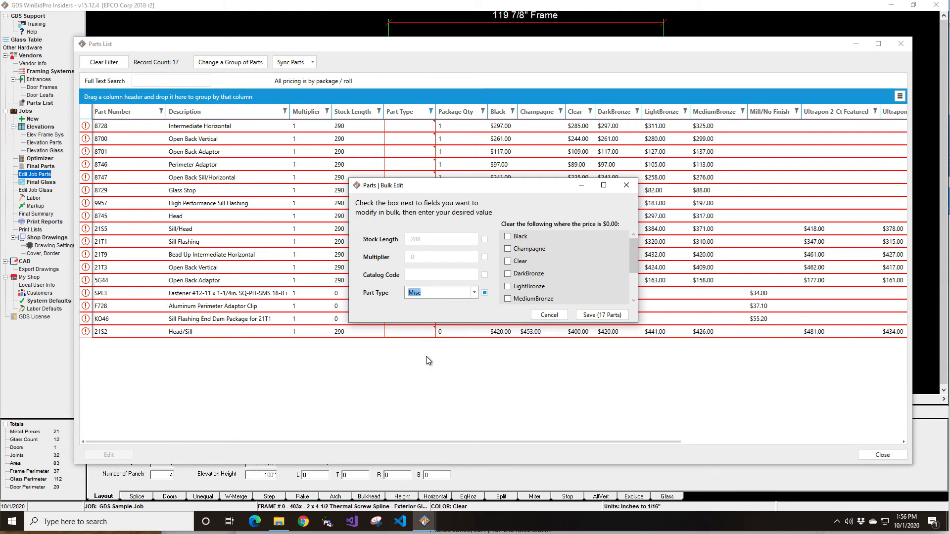
click(595, 317)
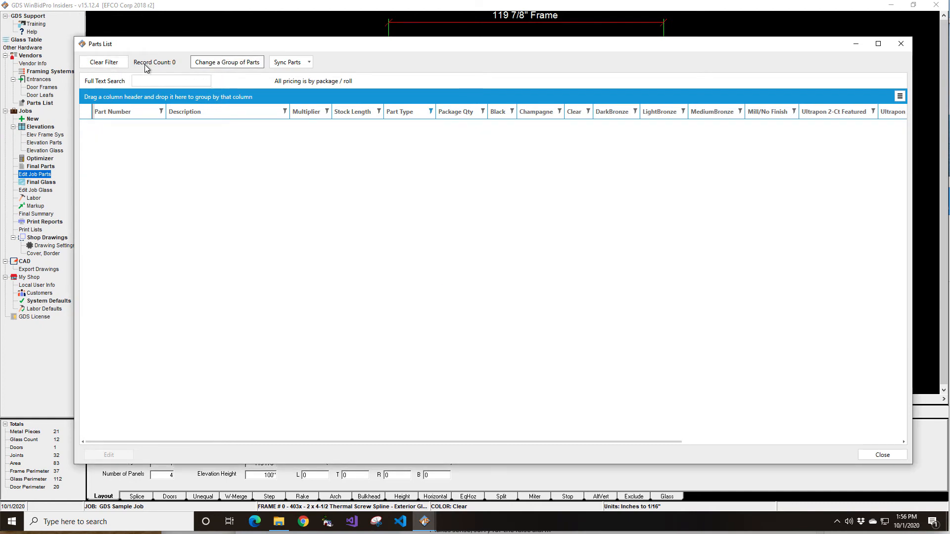
click(105, 63)
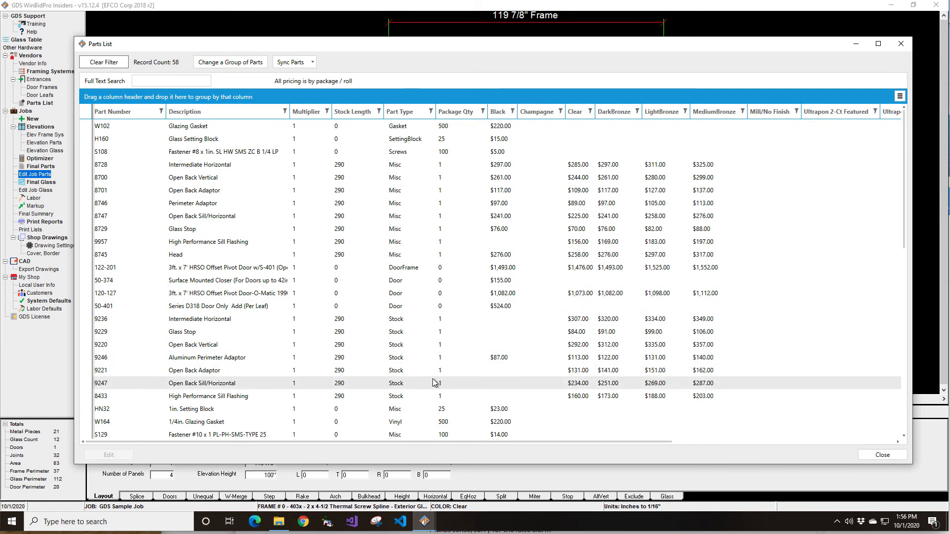
scroll(367, 382, down, 3)
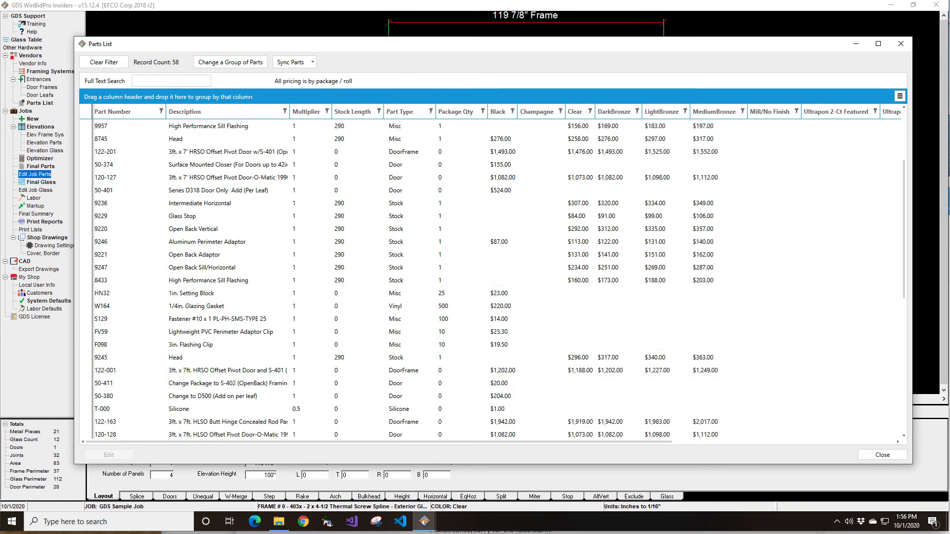
Sync the job parts to the main catalog, agreeing to overwrite the catalog's part data
click(312, 64)
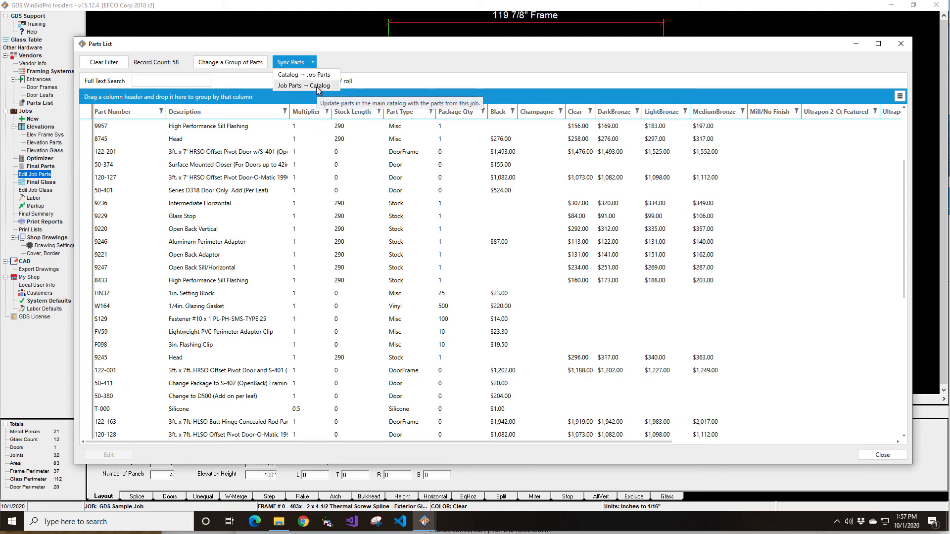
click(286, 85)
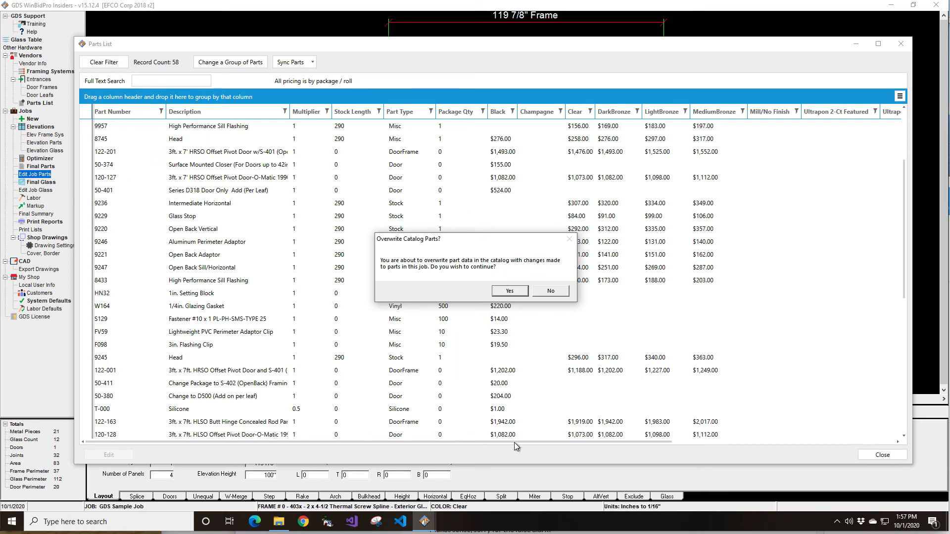
click(509, 291)
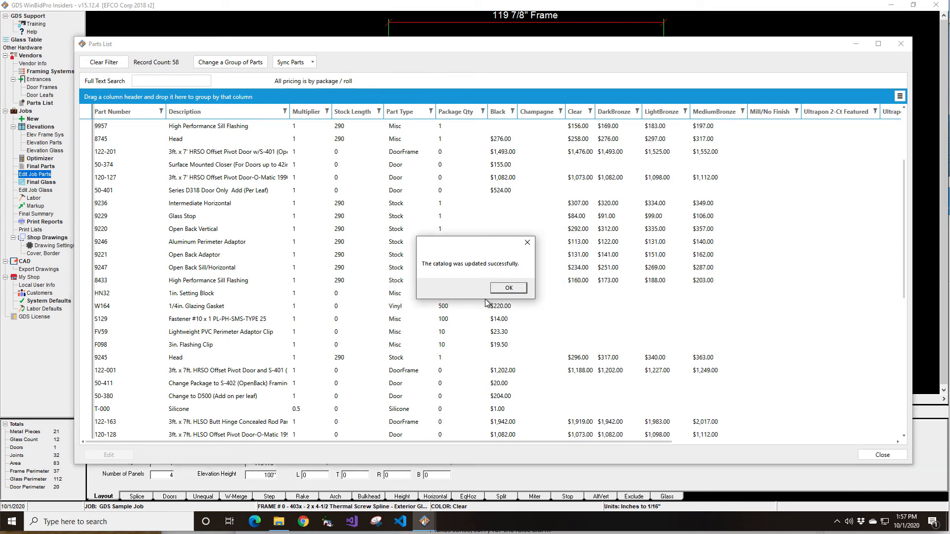
click(507, 288)
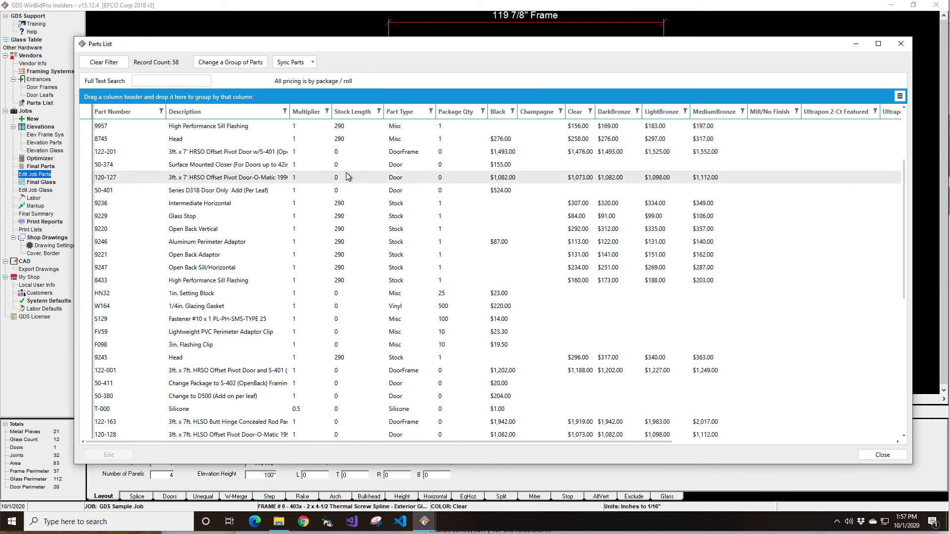
Leave the job's parts list without another sync and look through the vendor's main catalog parts list, closing it when done
click(303, 63)
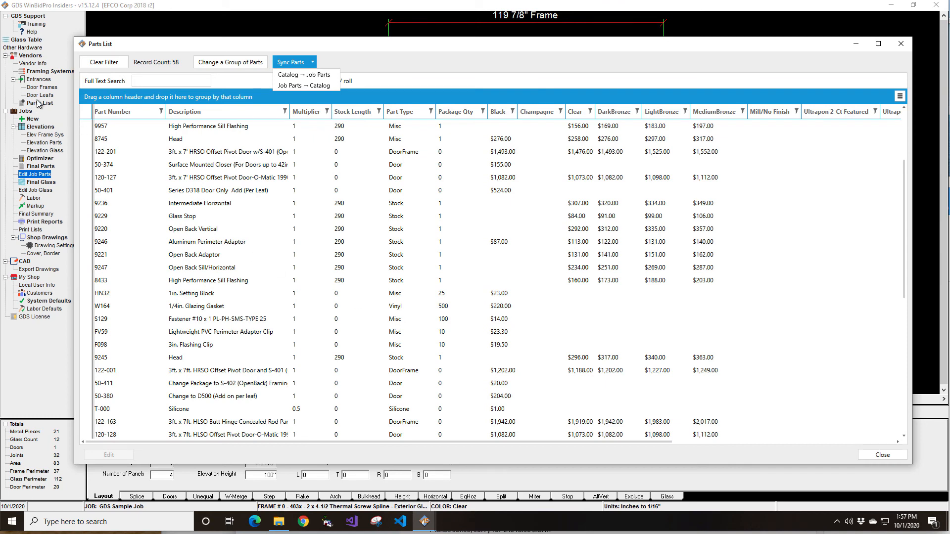
click(881, 455)
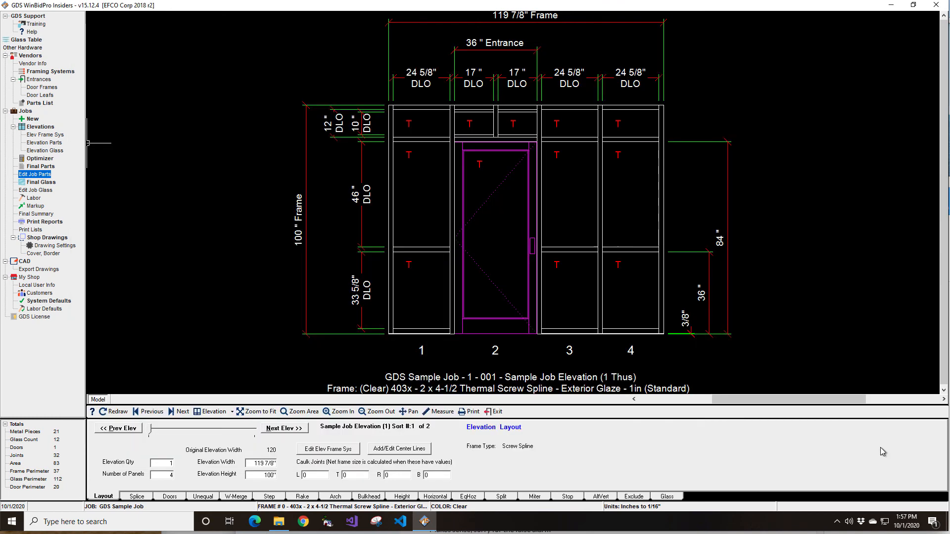
click(44, 103)
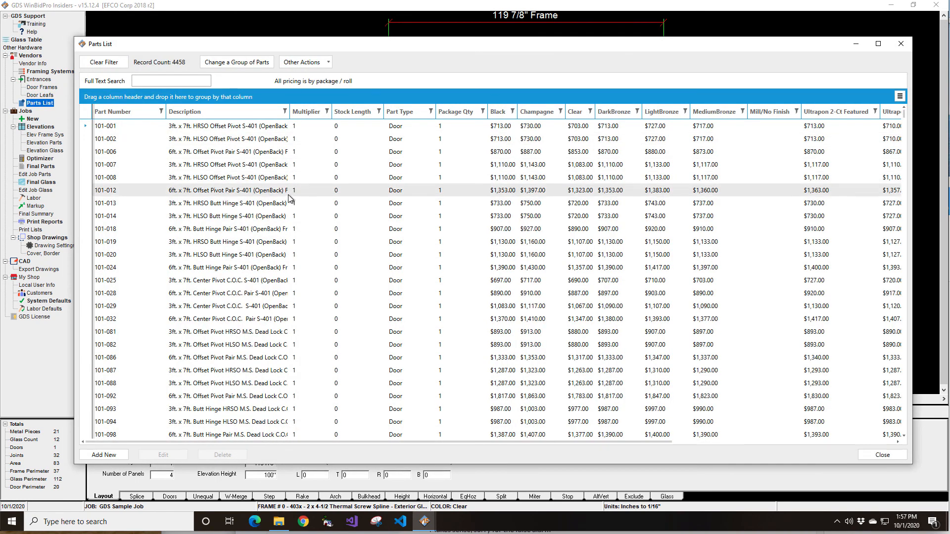
scroll(338, 296, down, 1)
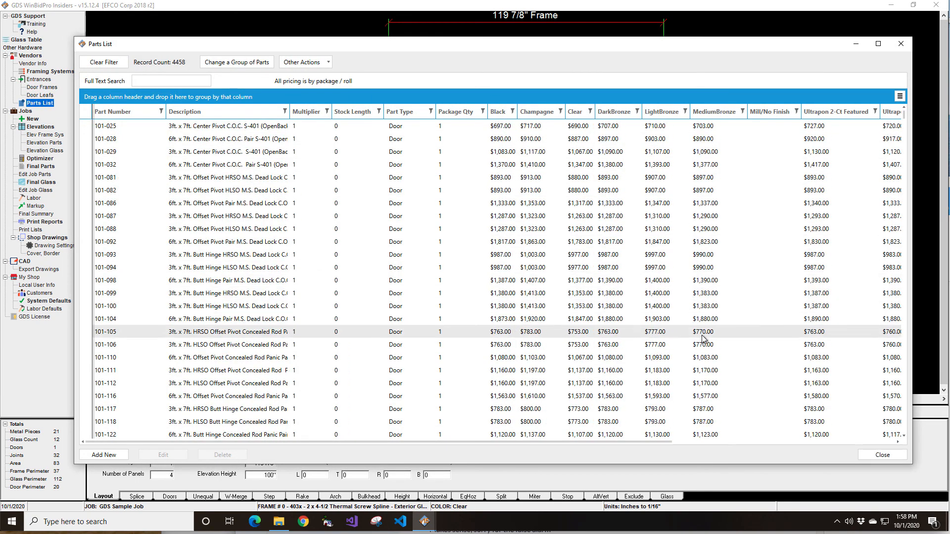
click(881, 454)
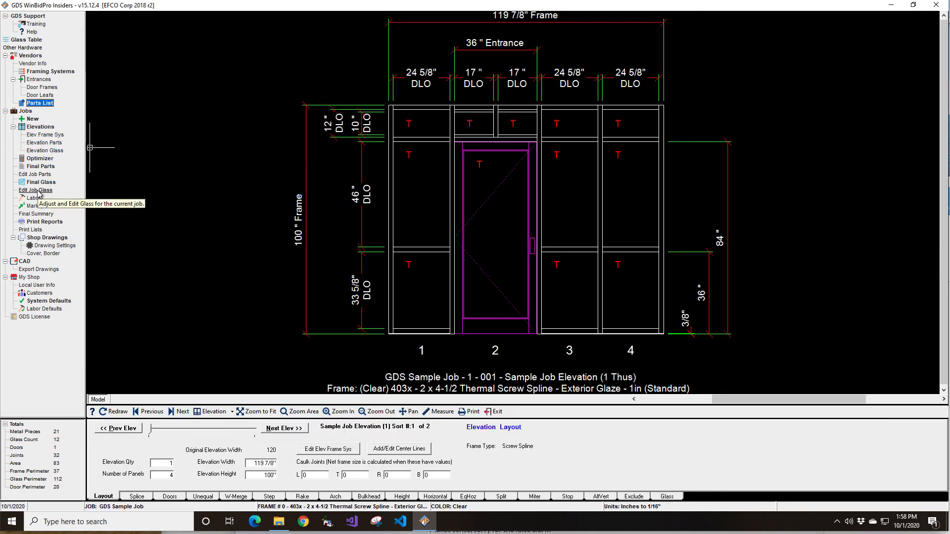
Reopen the job's parts list to review the sync directions between catalog and job parts, closing it without syncing
click(36, 175)
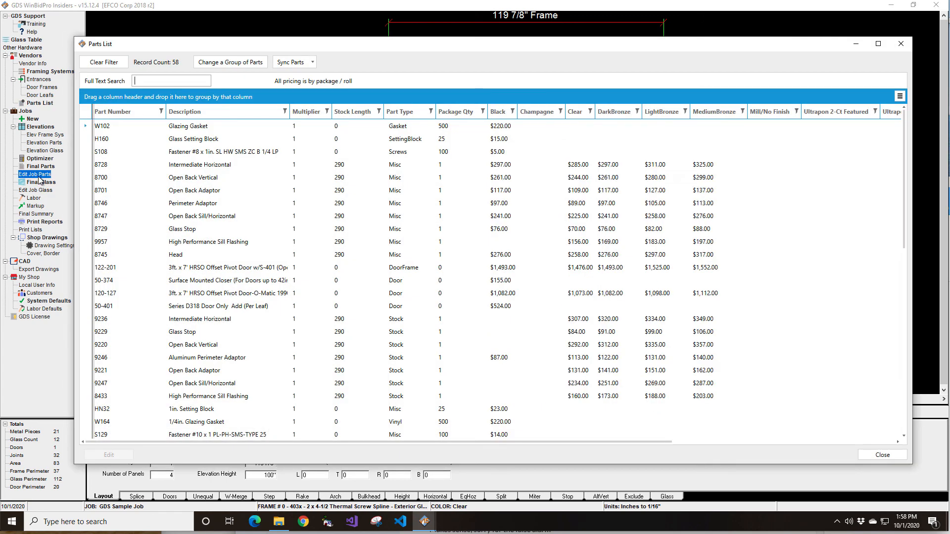
click(312, 63)
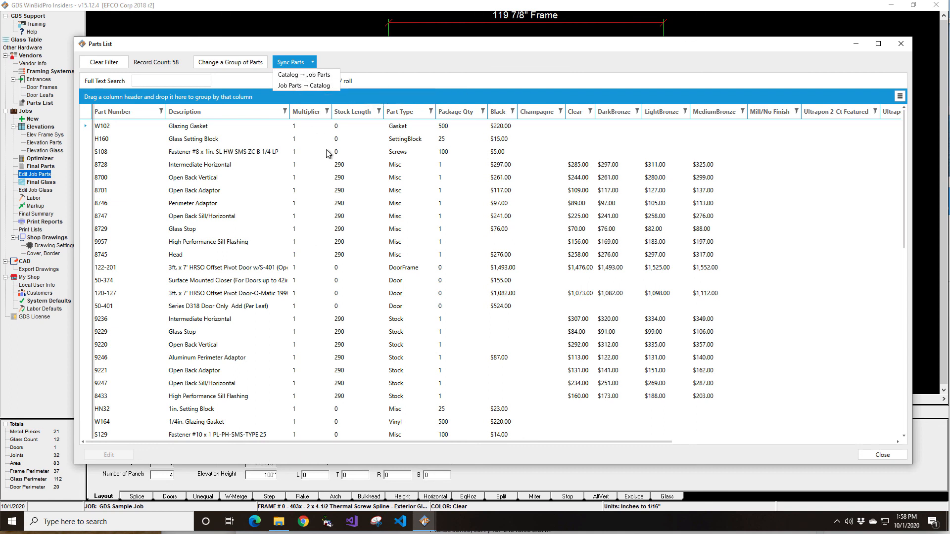
click(880, 455)
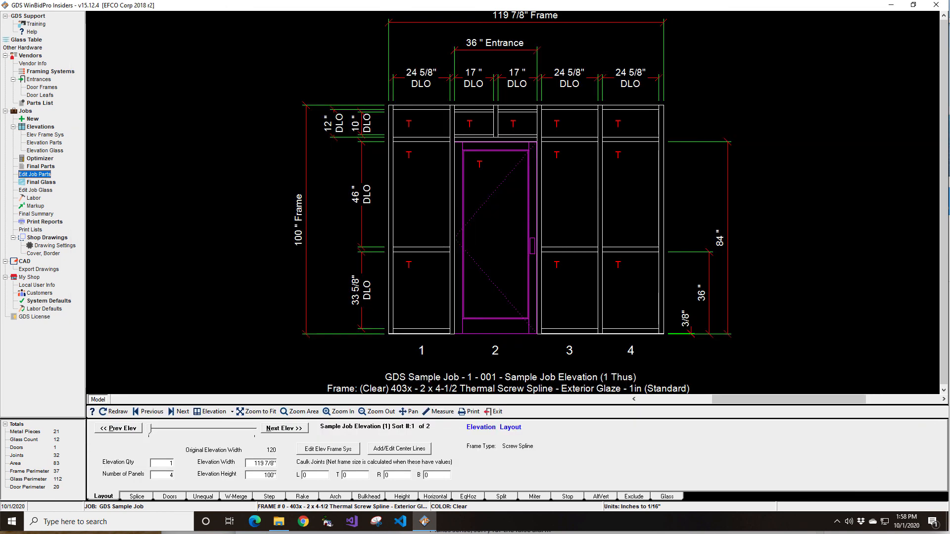